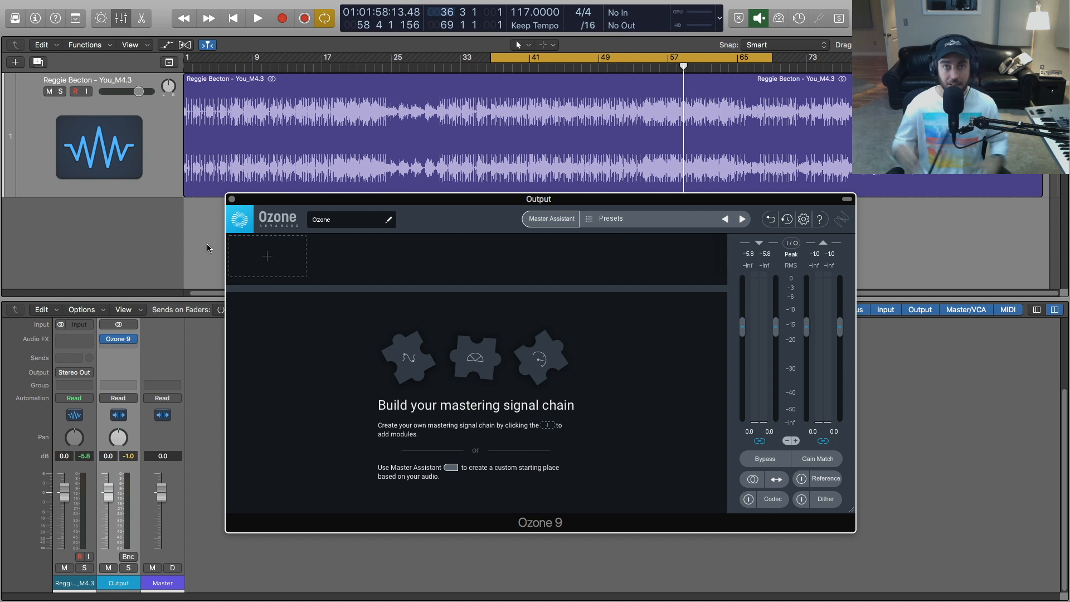
- Check the list of available modules, and start the Master Assistant with the Modern module set
click(269, 261)
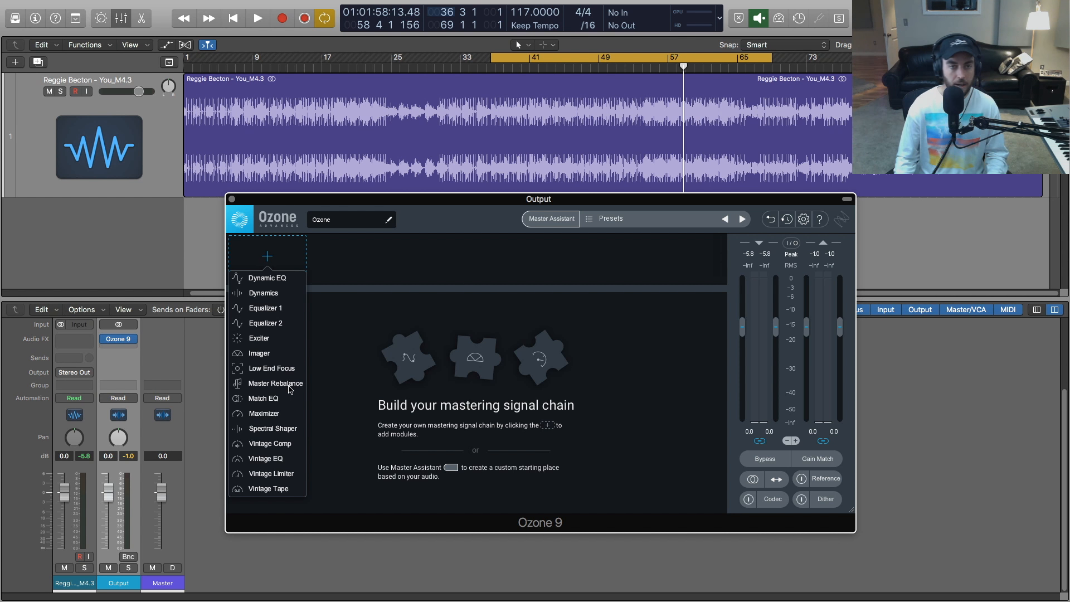
key(Escape)
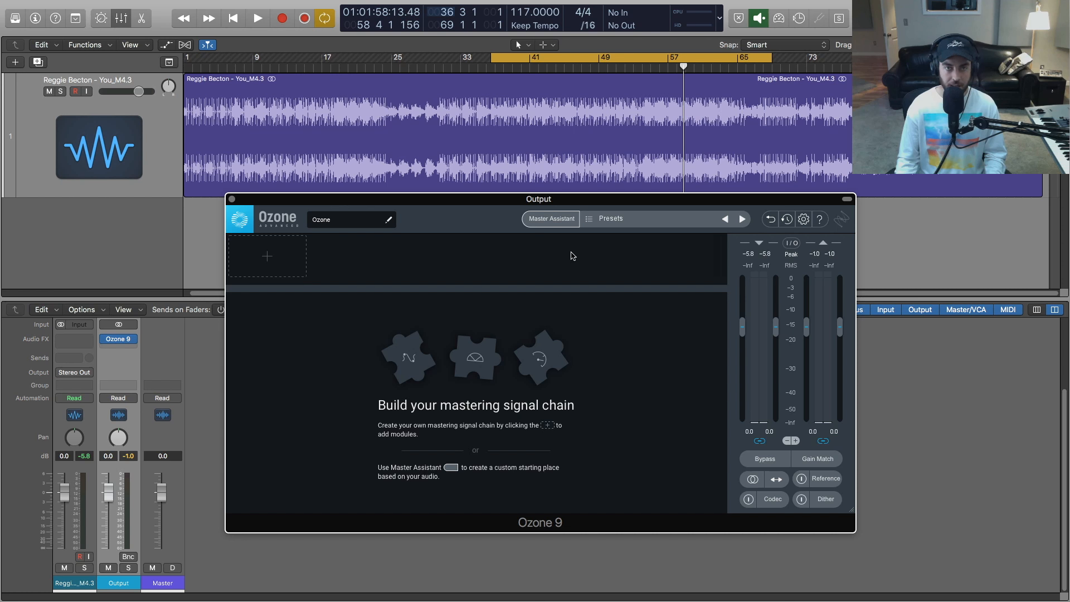
click(557, 222)
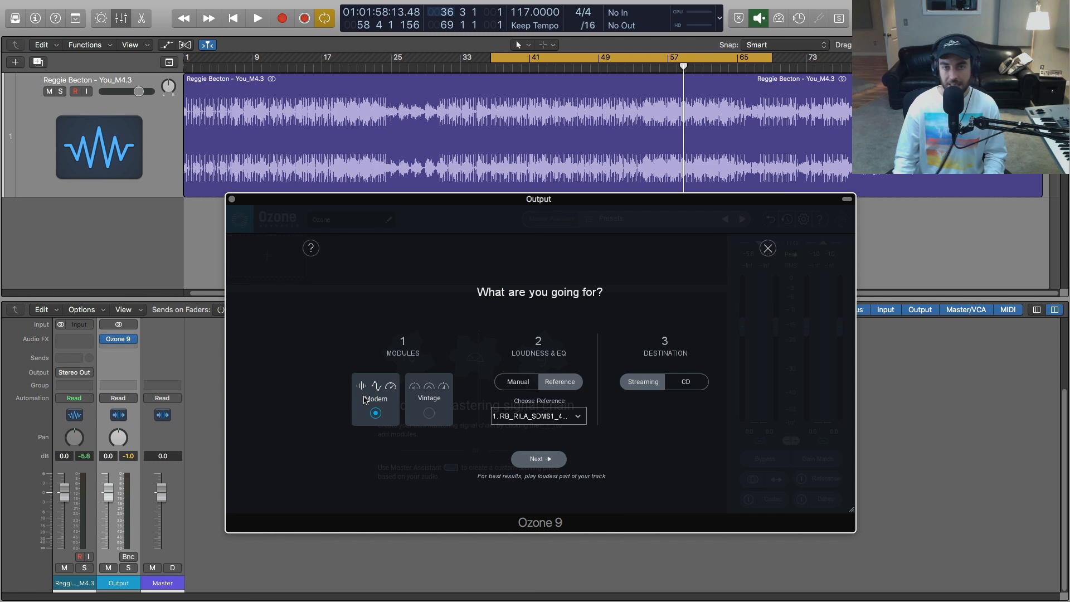
click(430, 413)
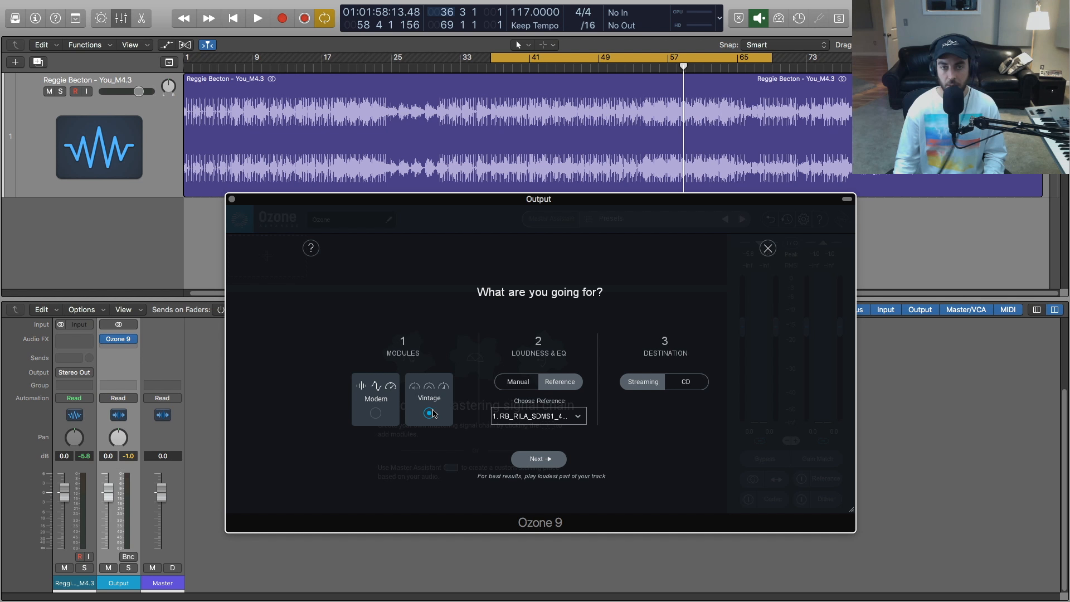
click(377, 415)
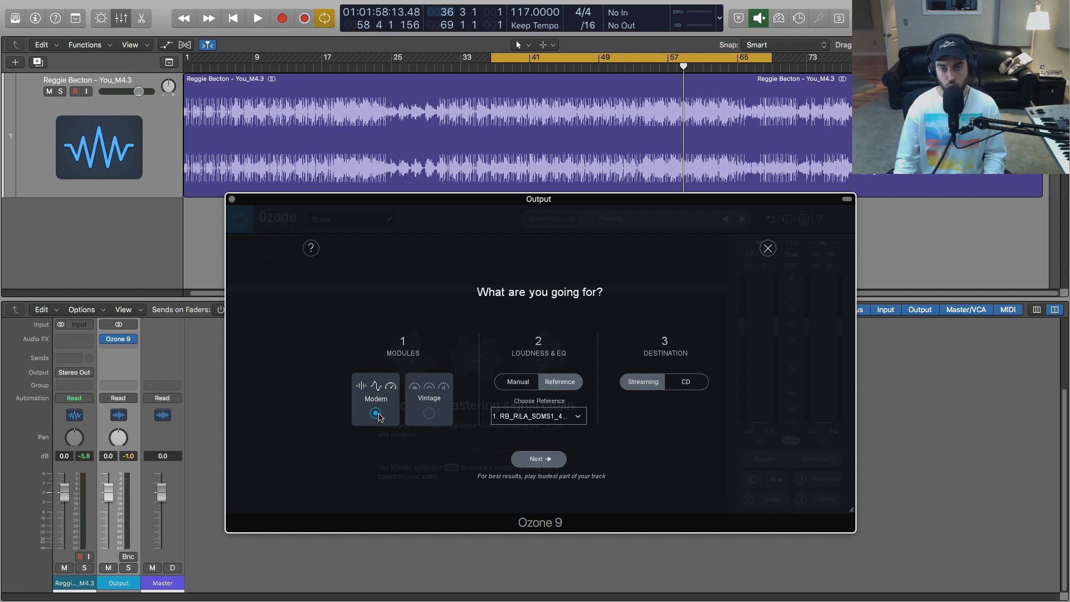
- Base loudness and EQ on a reference track, using RB_RILA_SDMS1_44K.wav
click(528, 383)
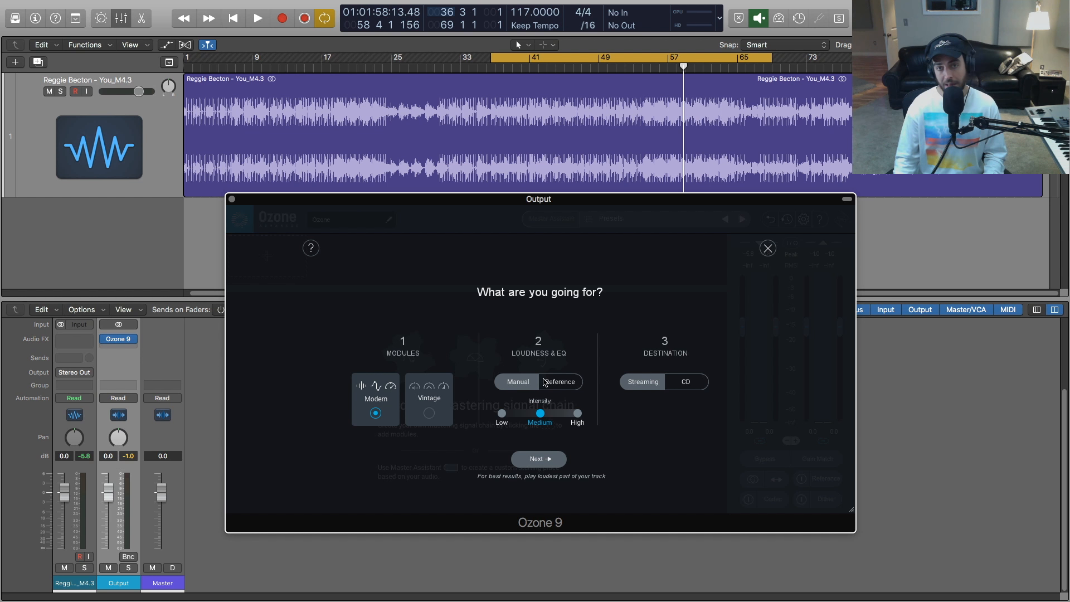
click(560, 382)
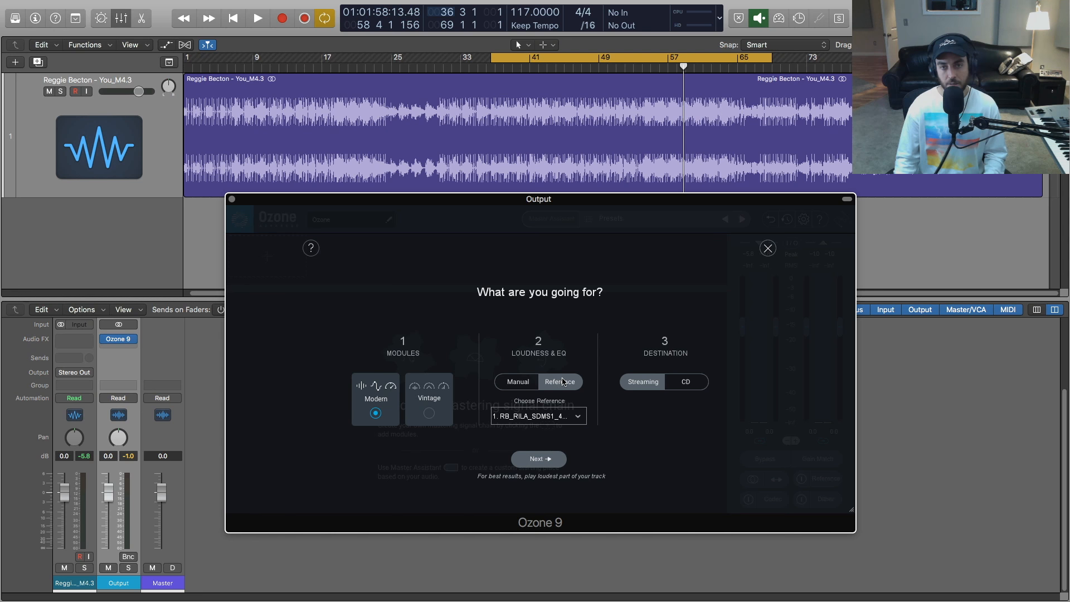
click(577, 417)
click(577, 420)
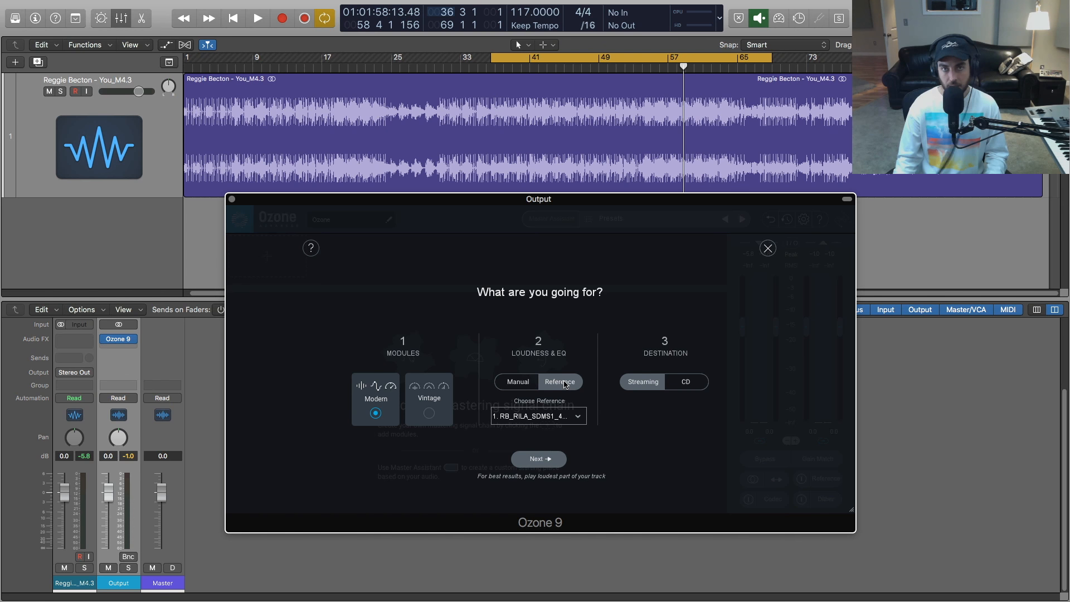
click(557, 417)
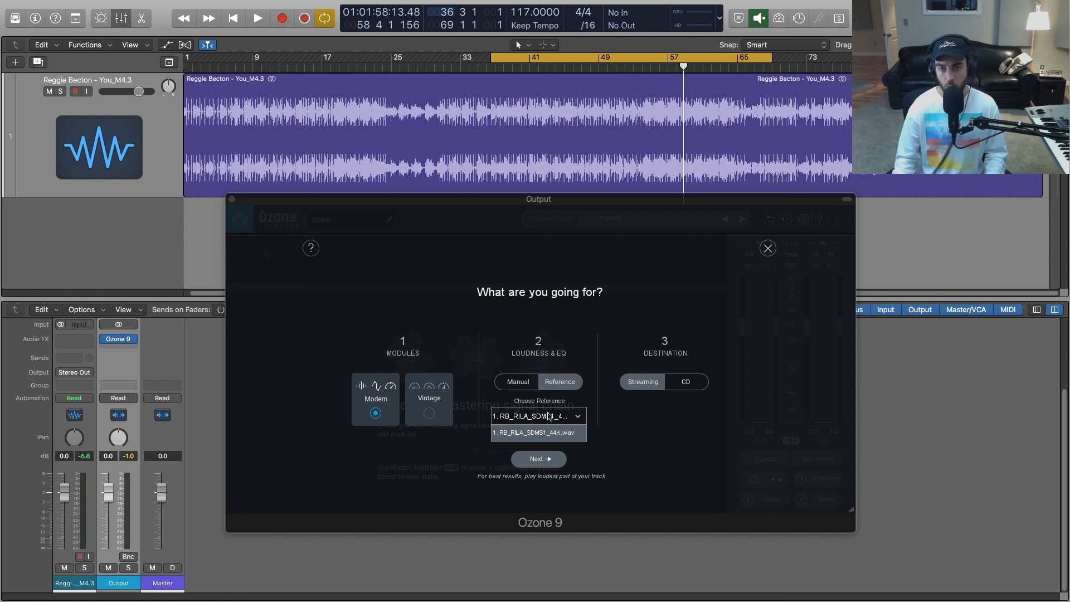
click(572, 434)
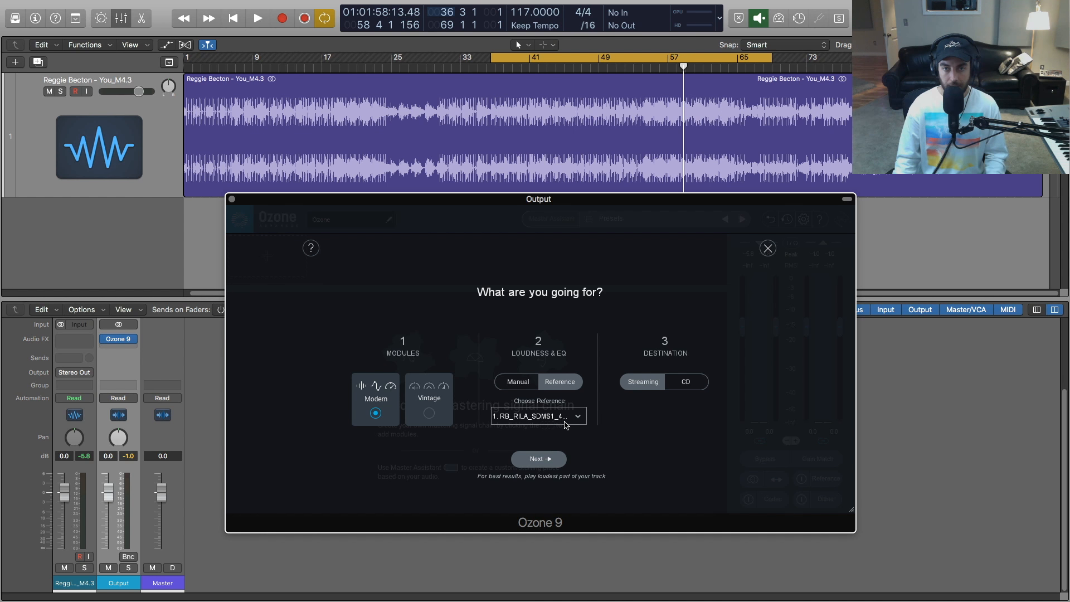
- Try CD as the master's destination and settle on Streaming
click(686, 382)
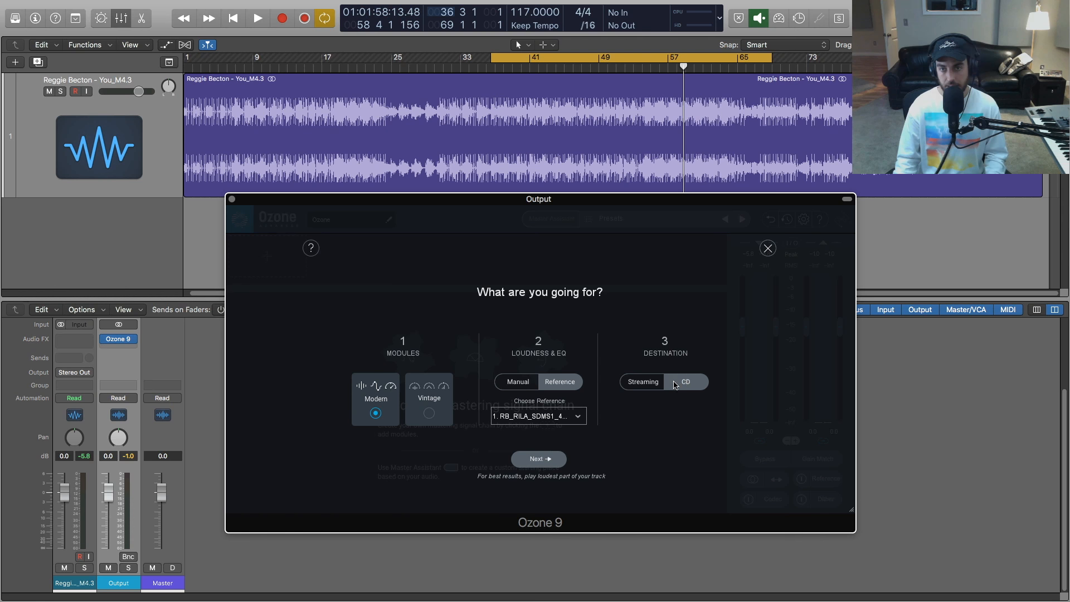
click(652, 385)
click(700, 385)
click(648, 389)
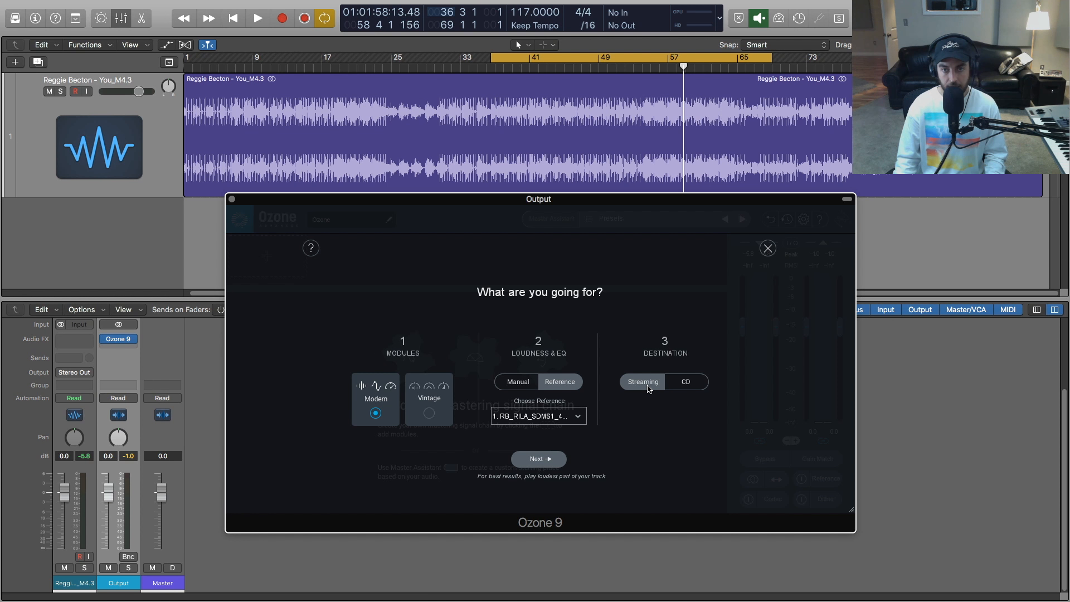
- Run the Master Assistant analysis on the looped song section and accept the suggested mastering chain
click(556, 459)
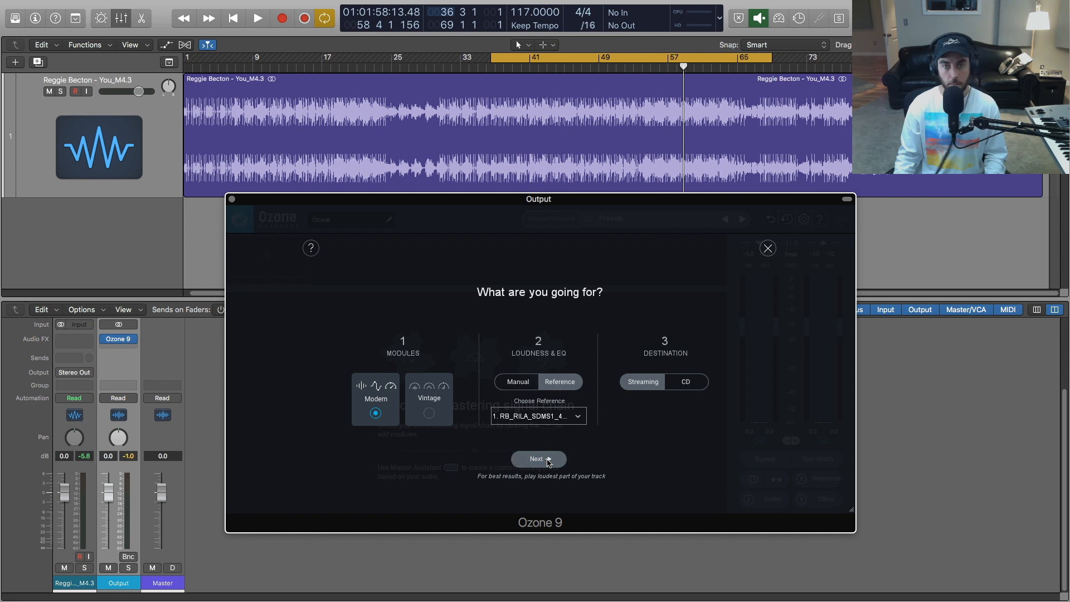
key(space)
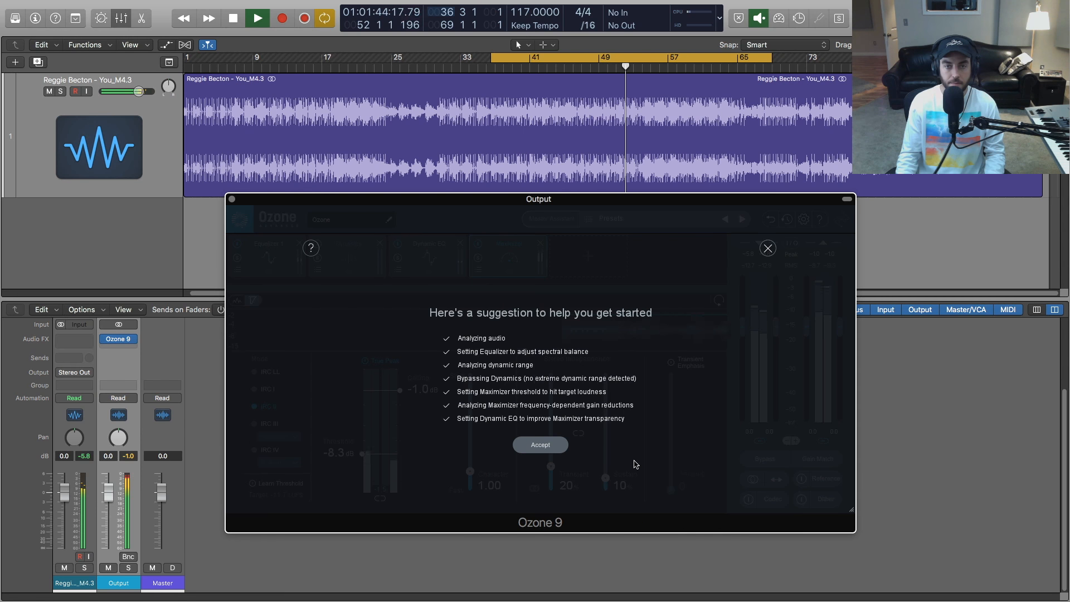
click(560, 449)
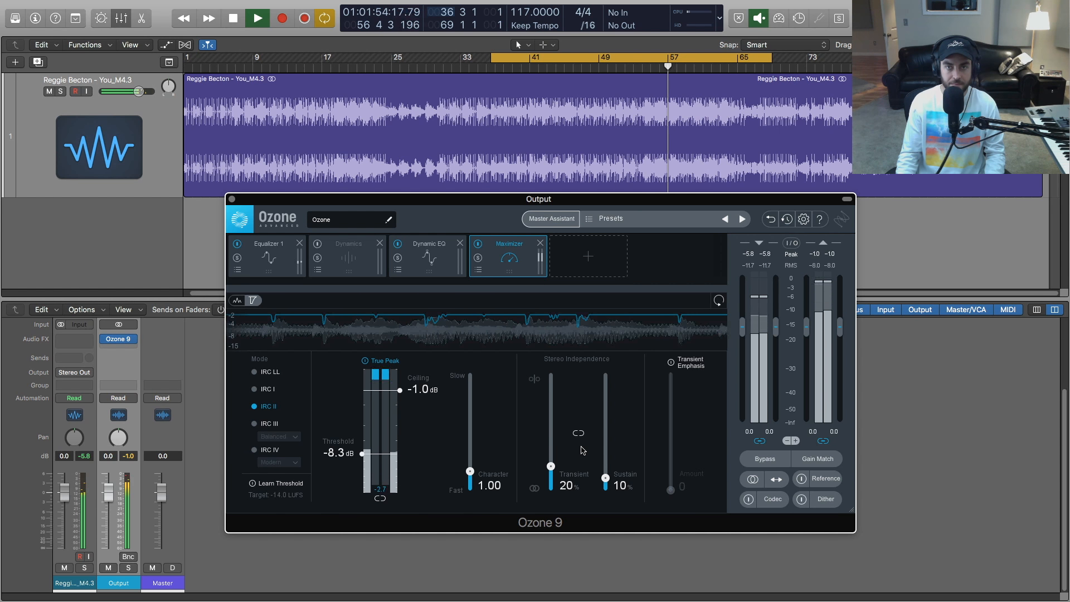
key(space)
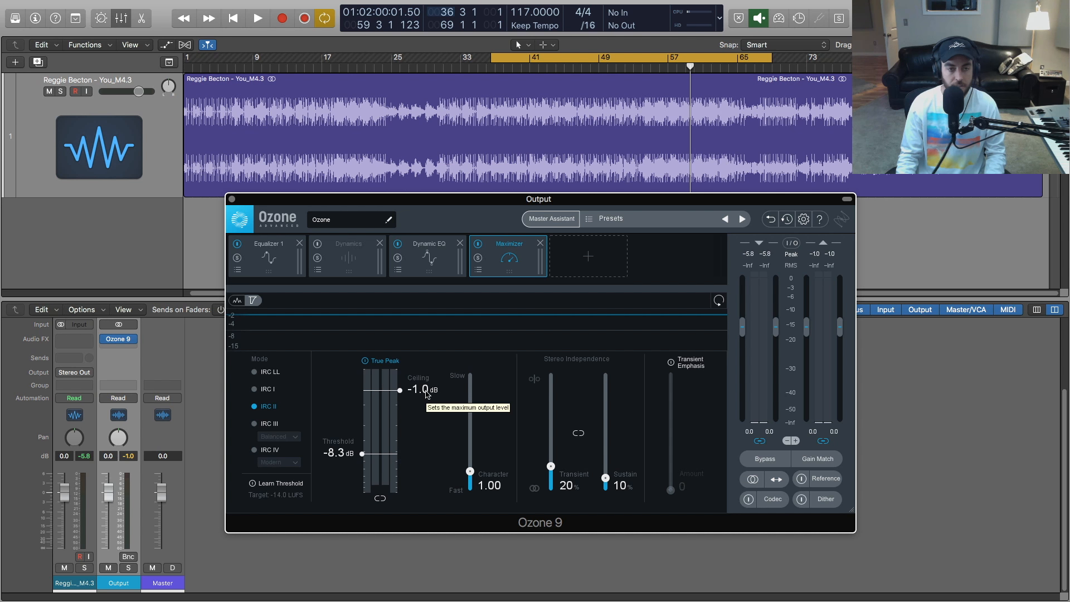
- Review the suggested Equalizer 1 and Dynamic EQ, and set the Maximizer to IRC IV with a -0.5 dB ceiling and a higher threshold
click(271, 261)
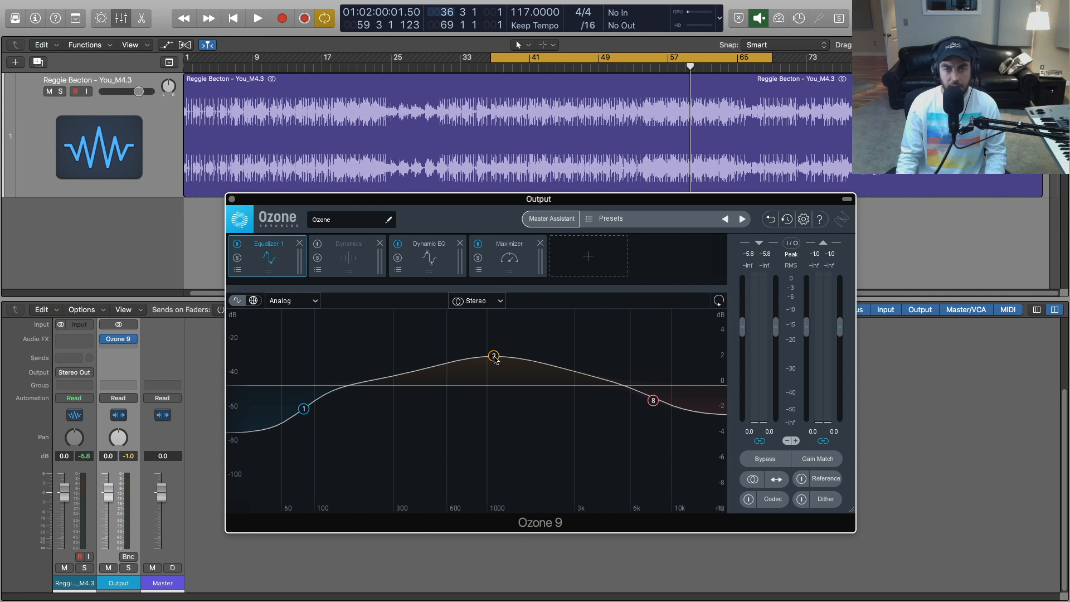
click(424, 267)
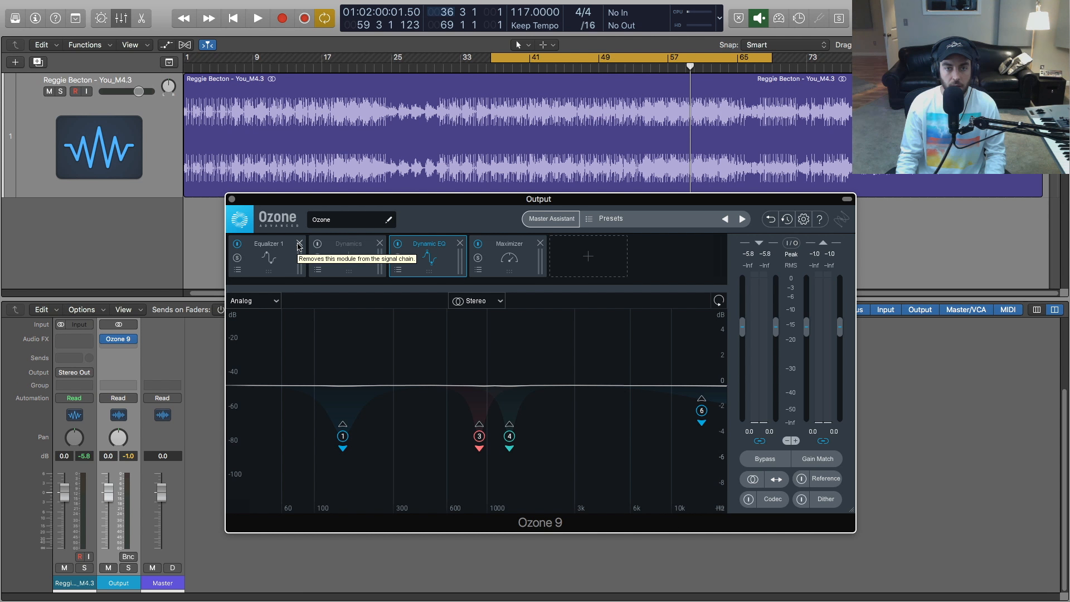
click(510, 254)
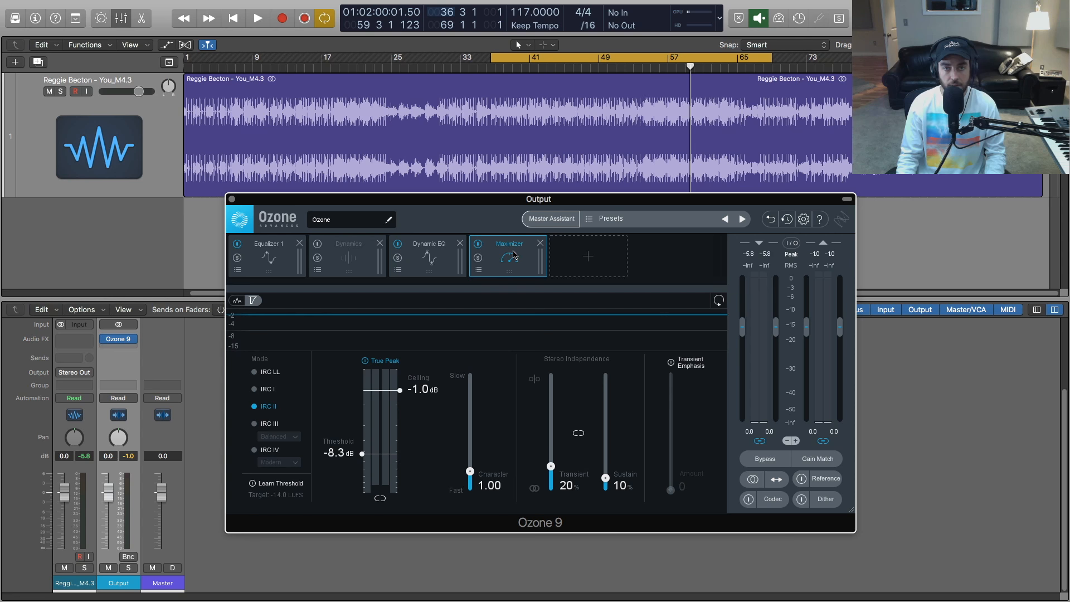
click(255, 451)
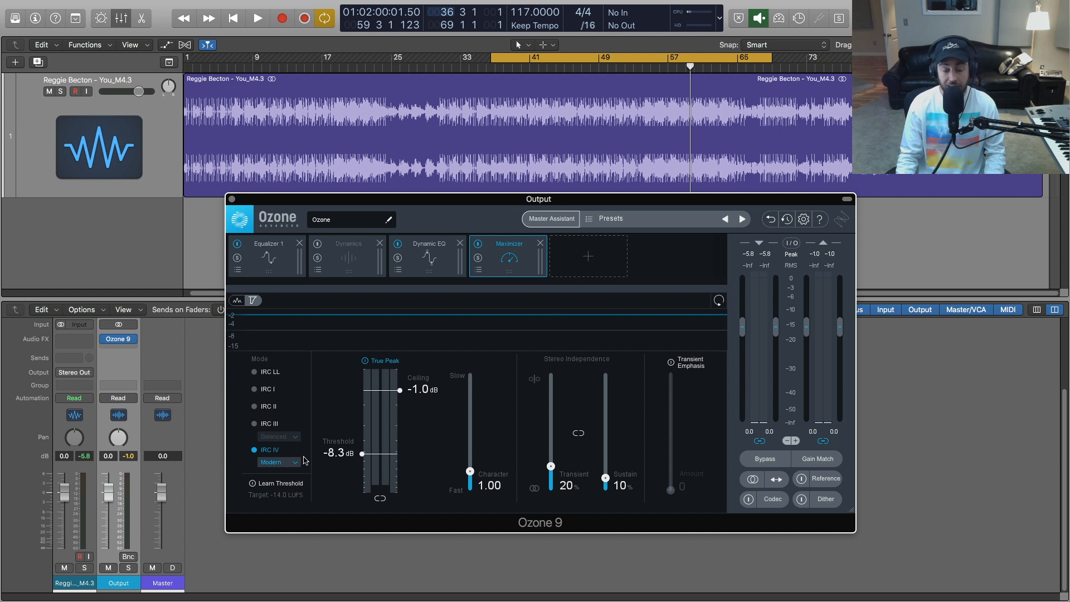
drag(415, 392, 416, 384)
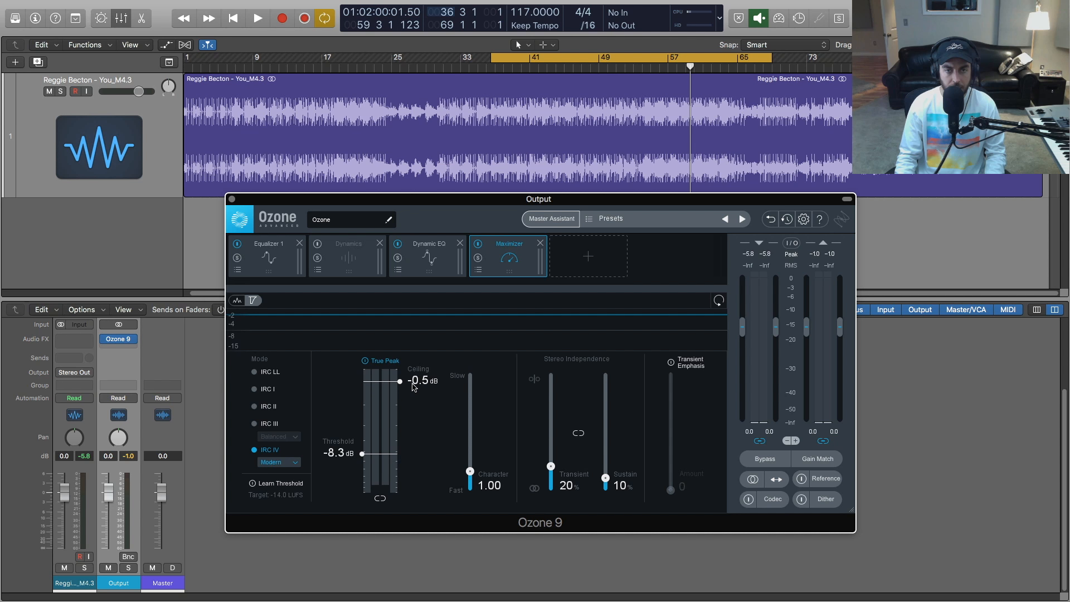
drag(346, 457, 351, 421)
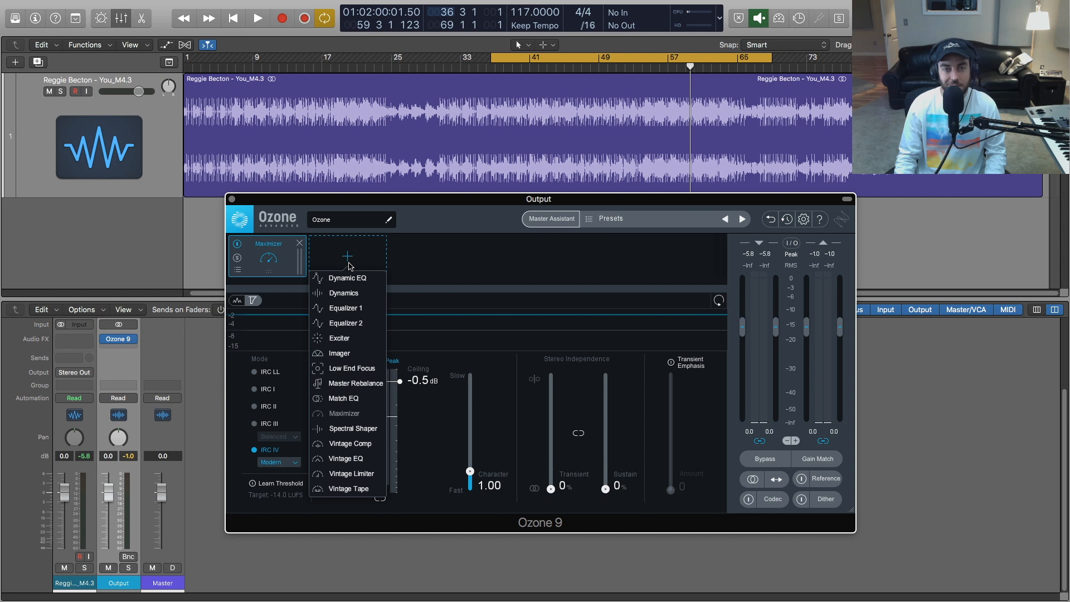
- Add a Low End Focus module and set its frequency range to 40–150 Hz
click(352, 368)
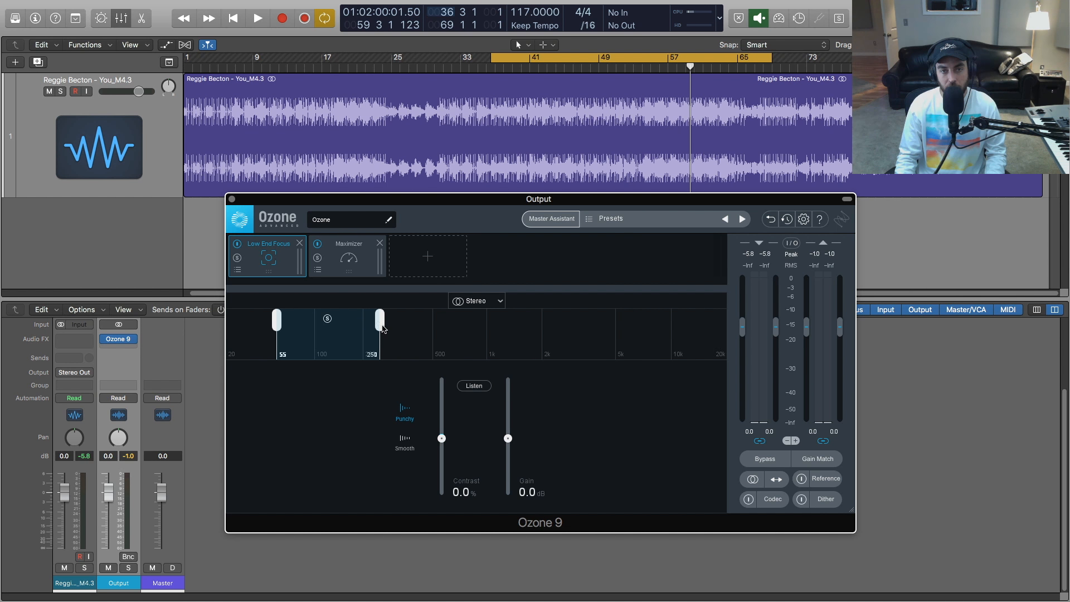
mouse_move(382, 328)
mouse_down()
mouse_move(393, 328)
mouse_move(353, 328)
mouse_move(382, 329)
mouse_move(368, 327)
mouse_up()
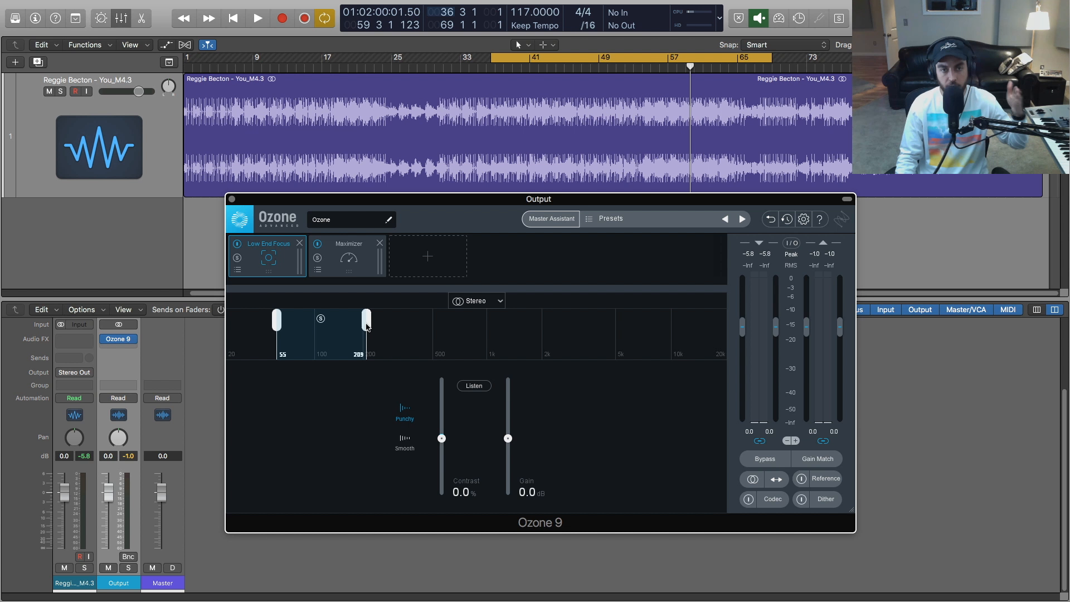
drag(368, 327, 263, 327)
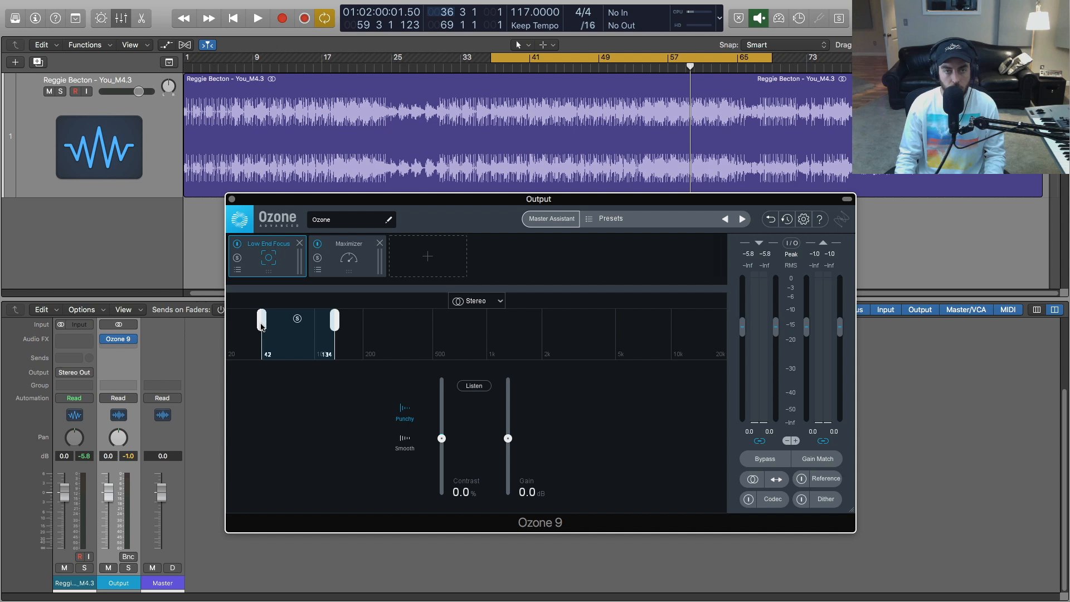
drag(338, 323, 342, 322)
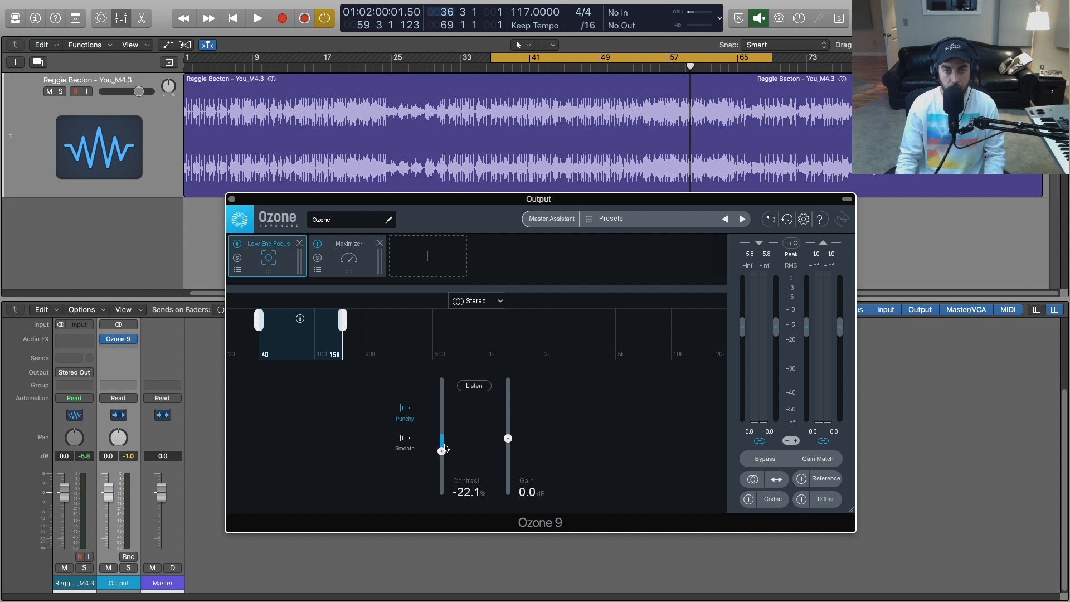
- Try a Low End Focus contrast of 13.5% and audition the soloed low band
drag(445, 447, 410, 415)
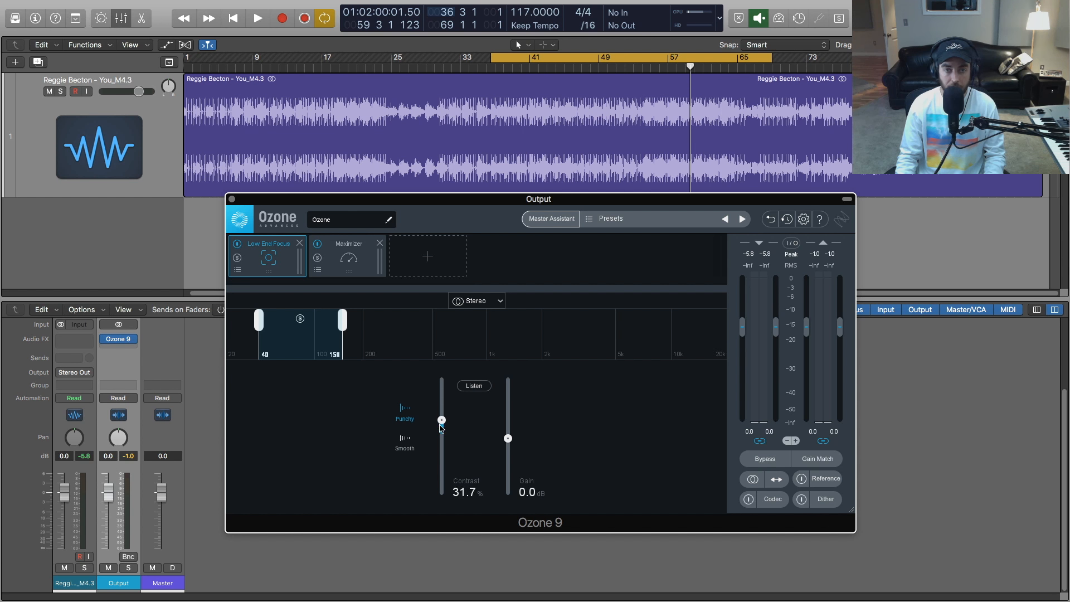
drag(442, 428, 442, 420)
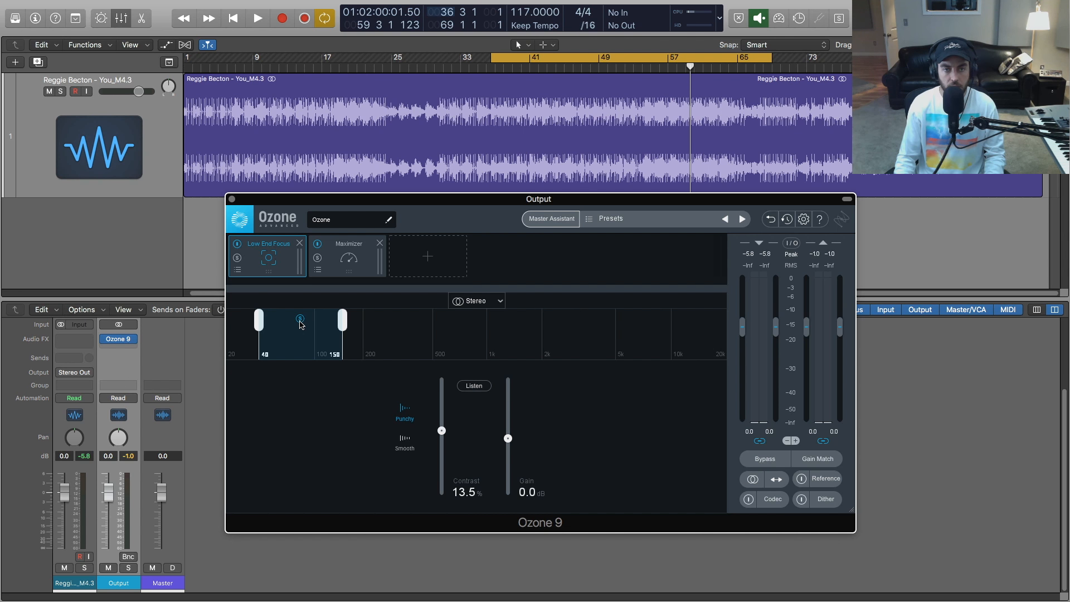
key(space)
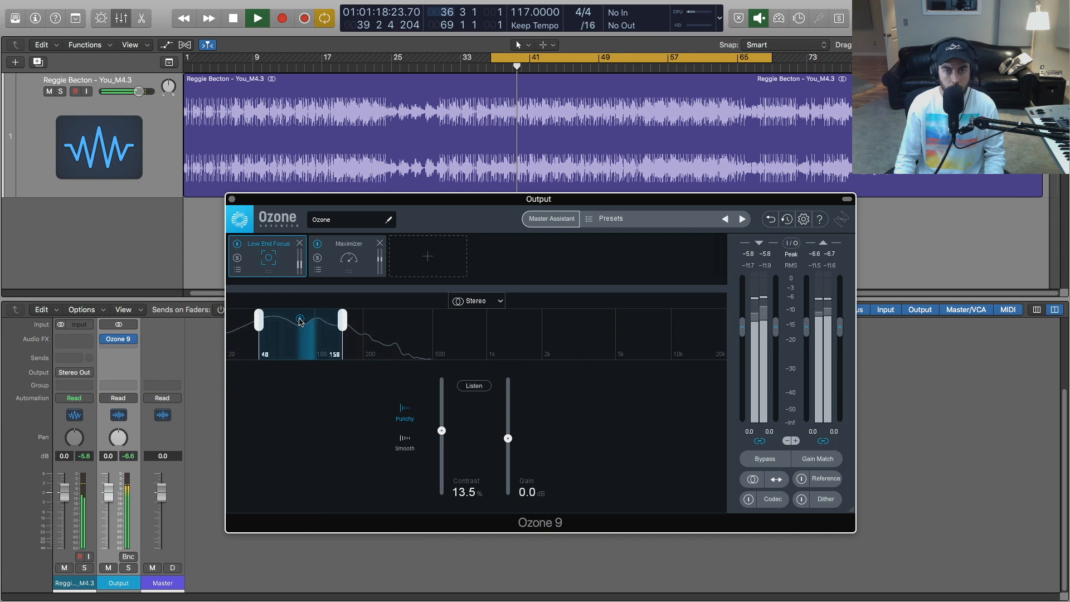
key(space)
- Enable Listen in Low End Focus and set the contrast to 59.6% while the song plays
click(471, 387)
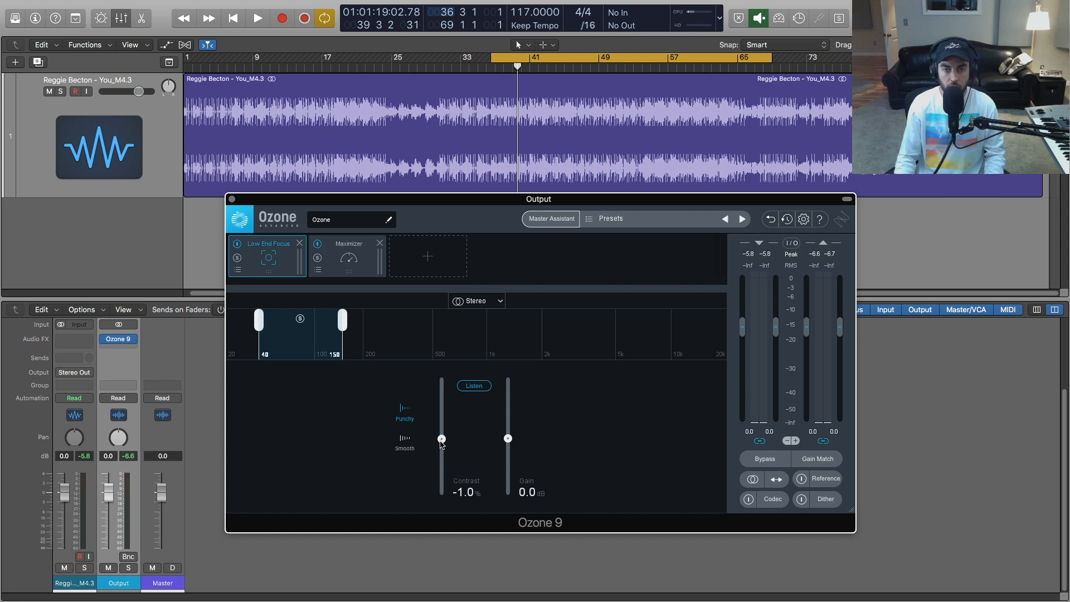
key(space)
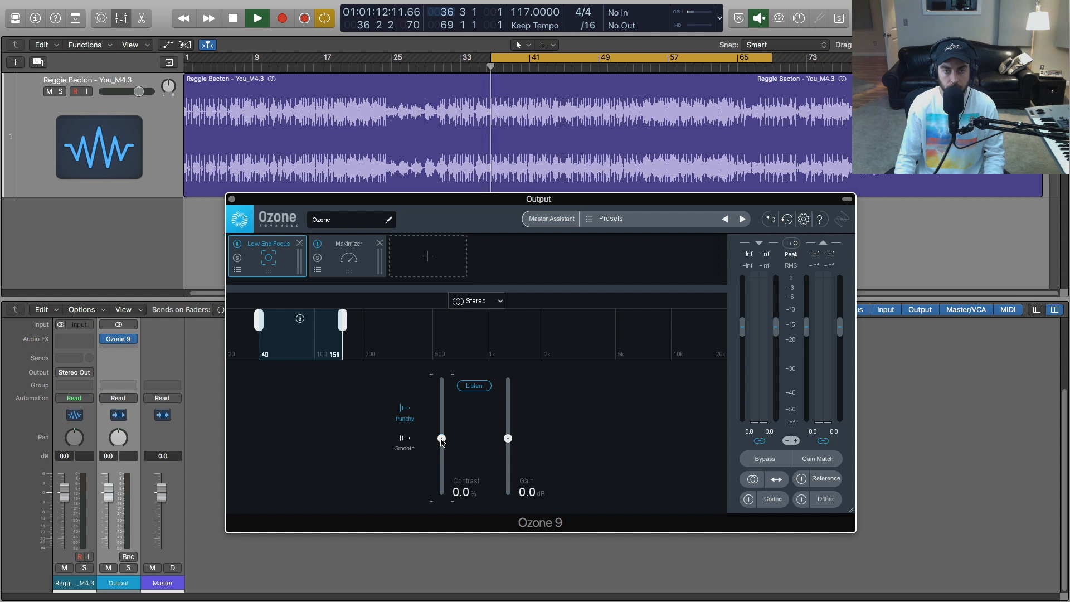
drag(441, 439, 441, 407)
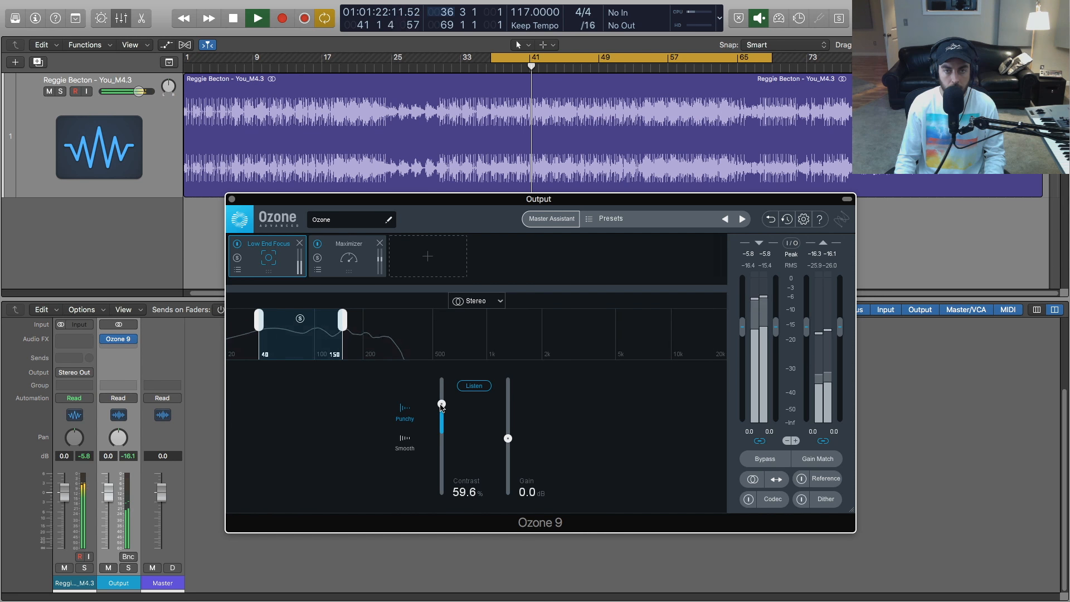
key(space)
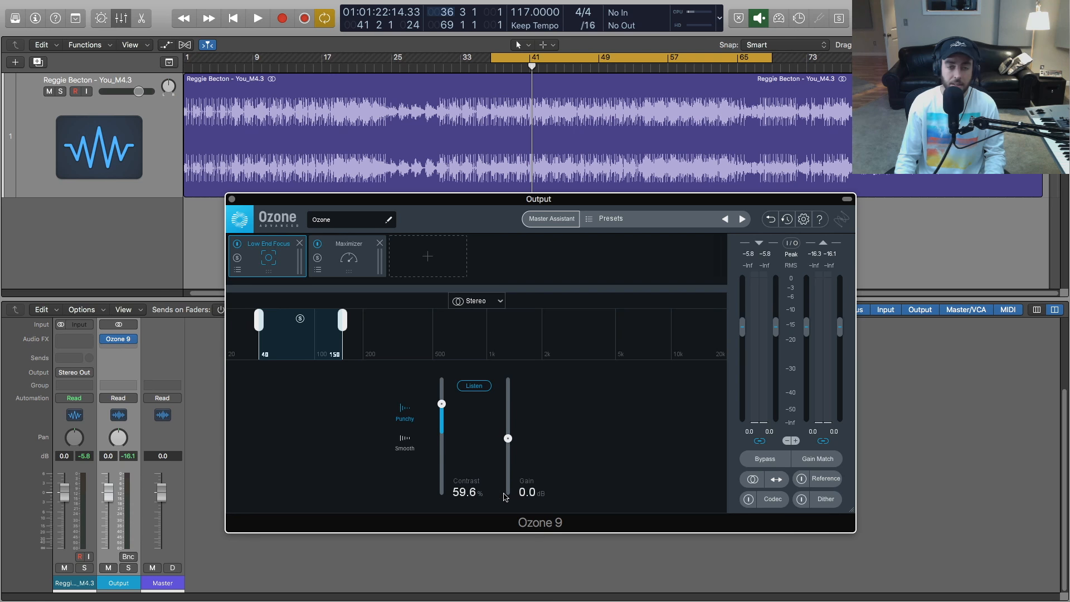
- Play the full mix with Listen off and raise the Low End Focus gain to 1.0 dB
key(space)
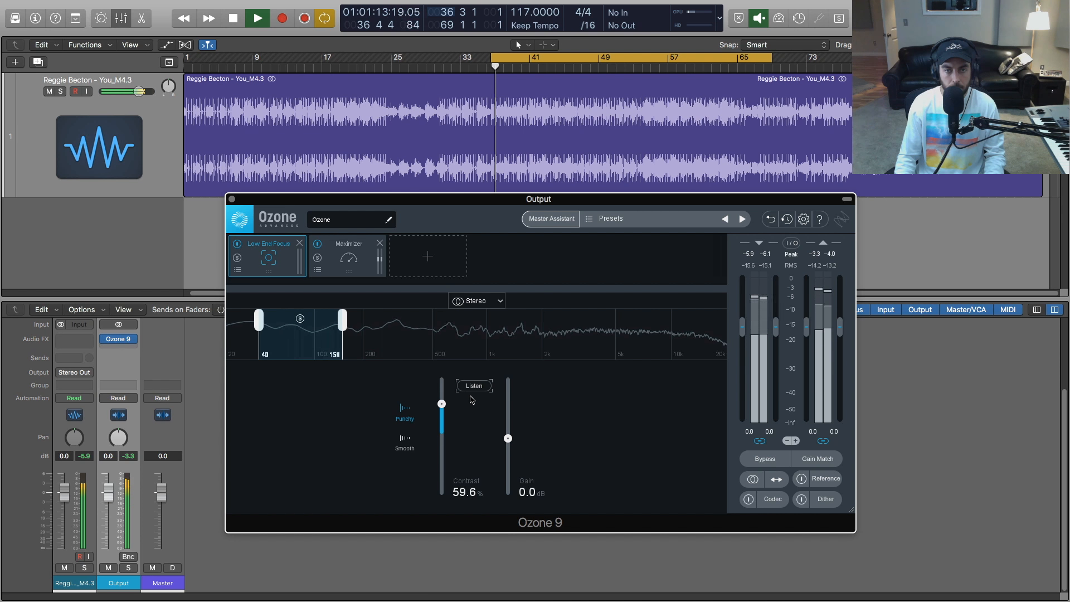
mouse_move(509, 438)
mouse_down()
mouse_move(508, 497)
mouse_move(508, 411)
mouse_move(509, 433)
mouse_up()
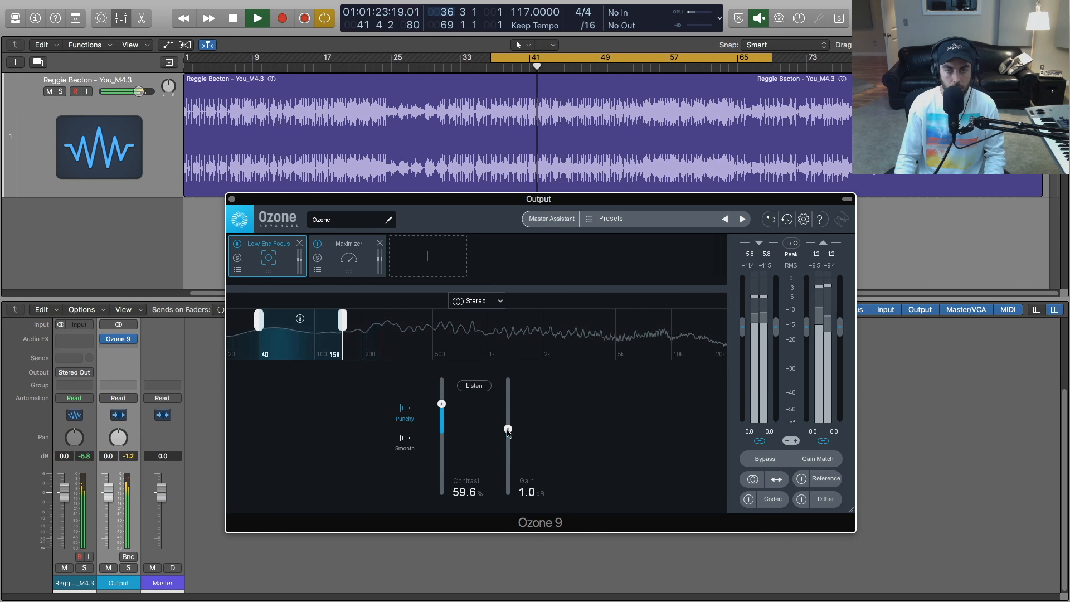
- Lower the Low End Focus contrast to 53.8% and compare the song with the module bypassed and active
drag(442, 404, 442, 409)
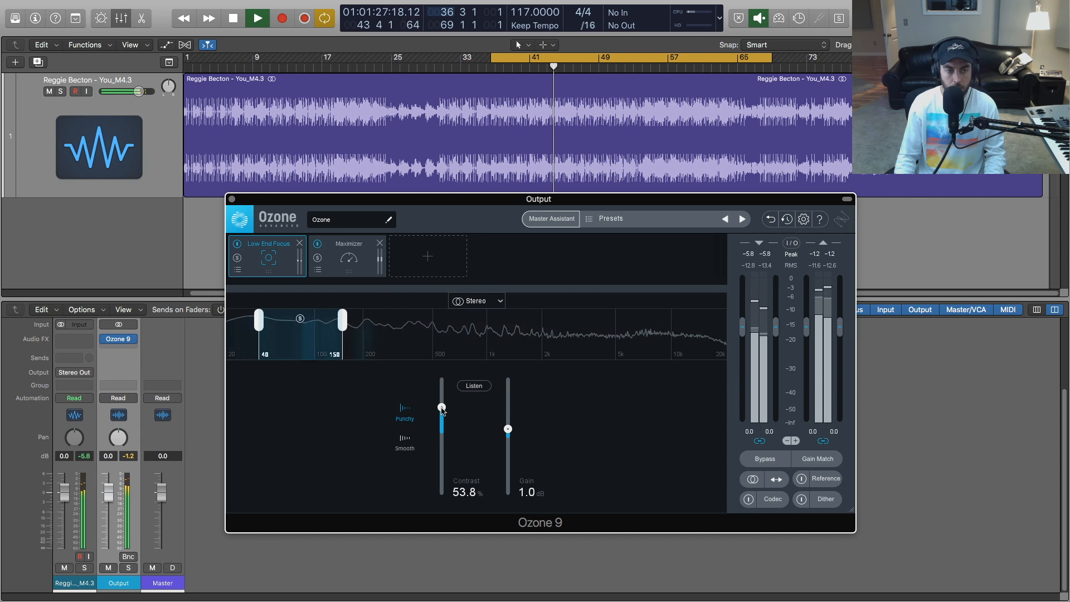
click(237, 244)
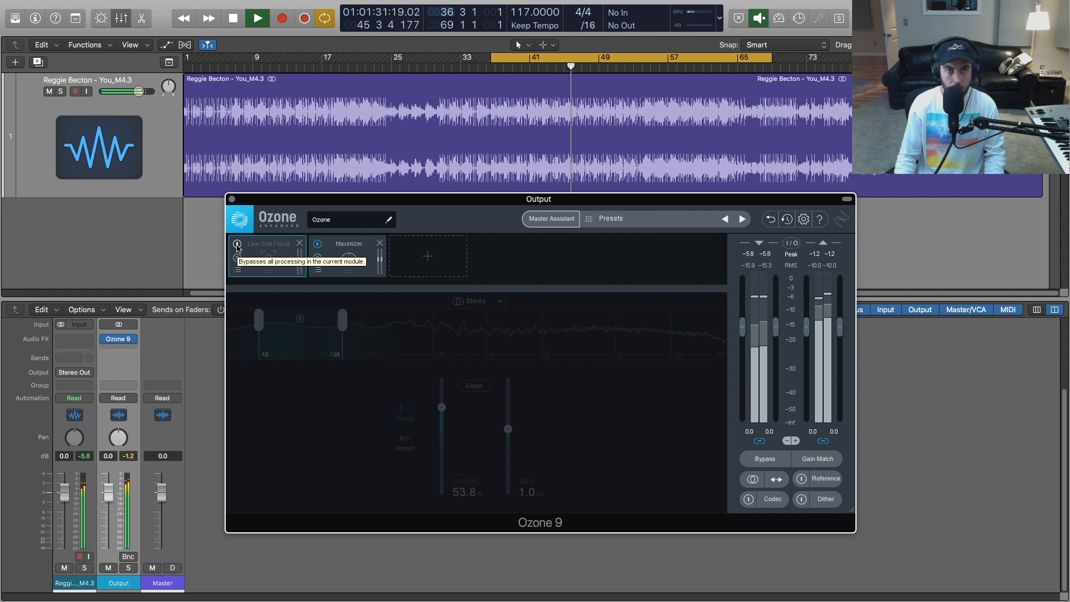
click(237, 245)
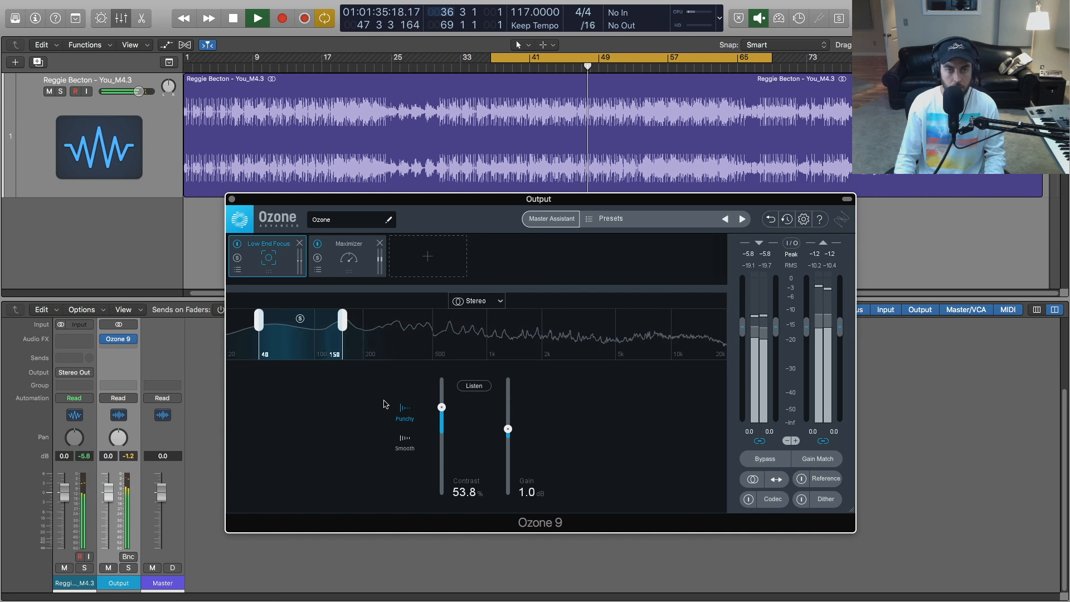
key(space)
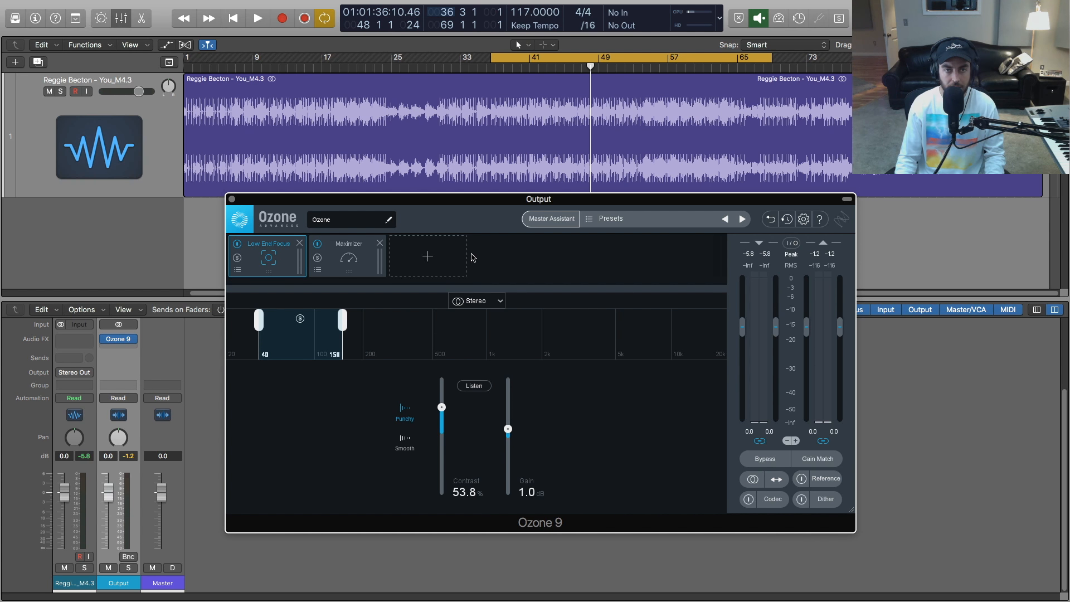
- Add a Vintage Tape module and place it between Low End Focus and the Maximizer
click(415, 262)
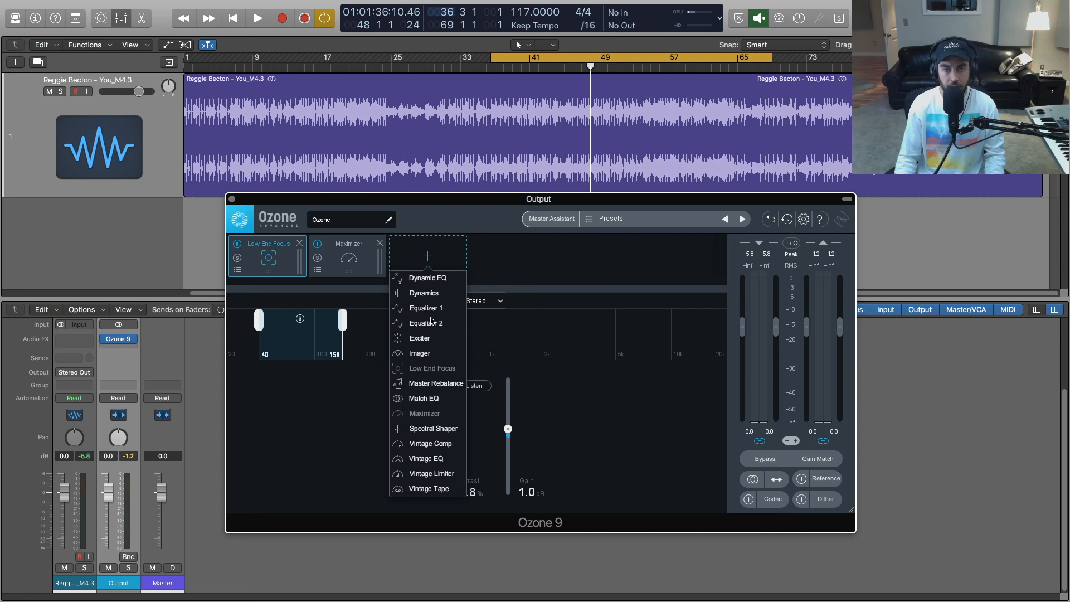
click(428, 489)
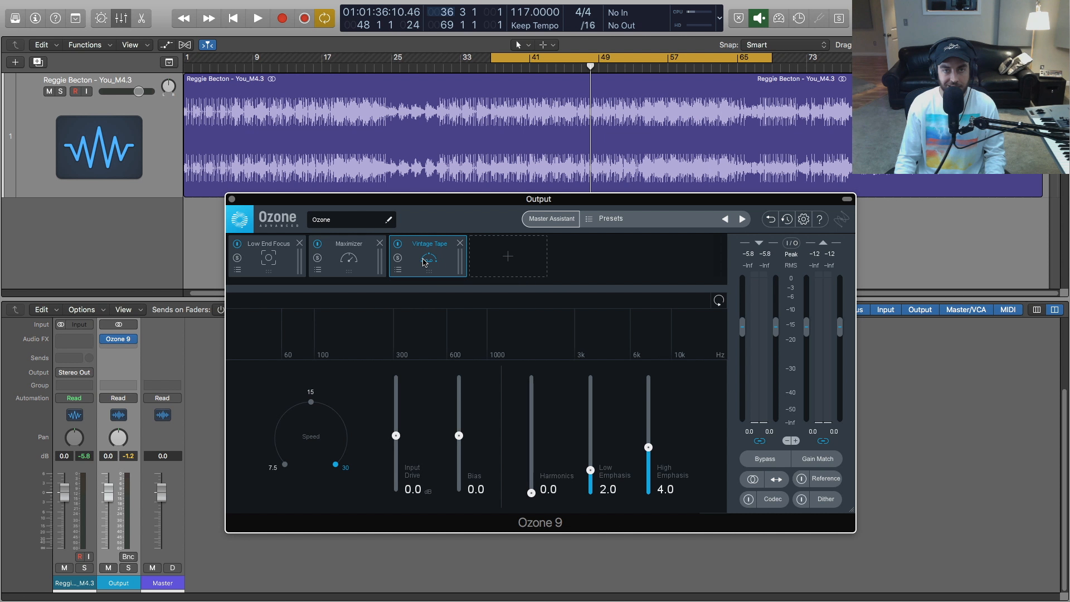
drag(425, 262, 344, 260)
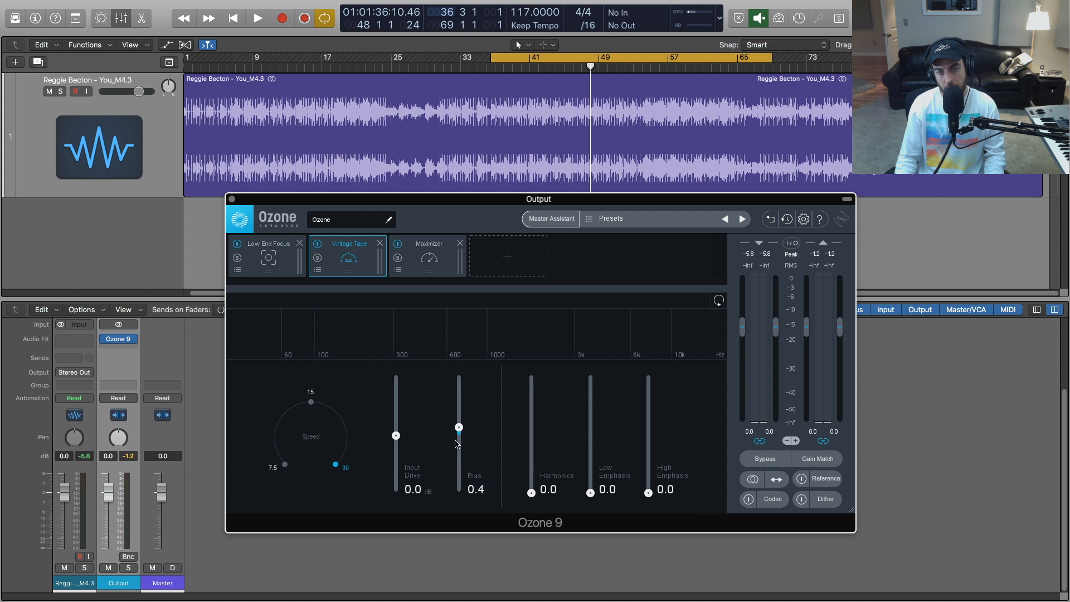
- Set the Vintage Tape bias to -0.5 and High Emphasis to 0.3 during playback, then stop and switch off looping
drag(456, 444, 452, 410)
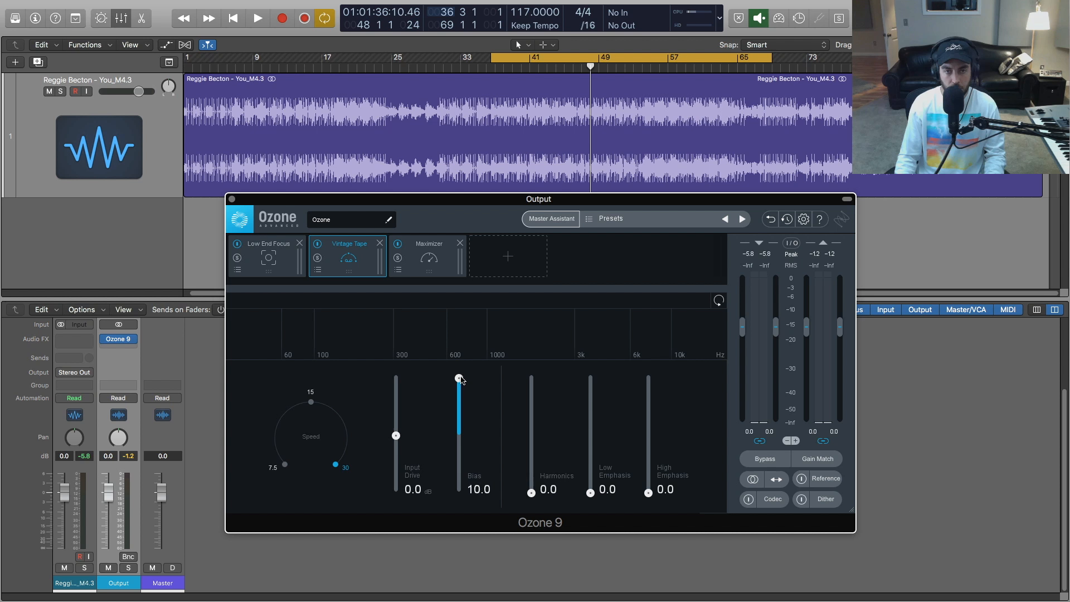
drag(456, 411, 458, 466)
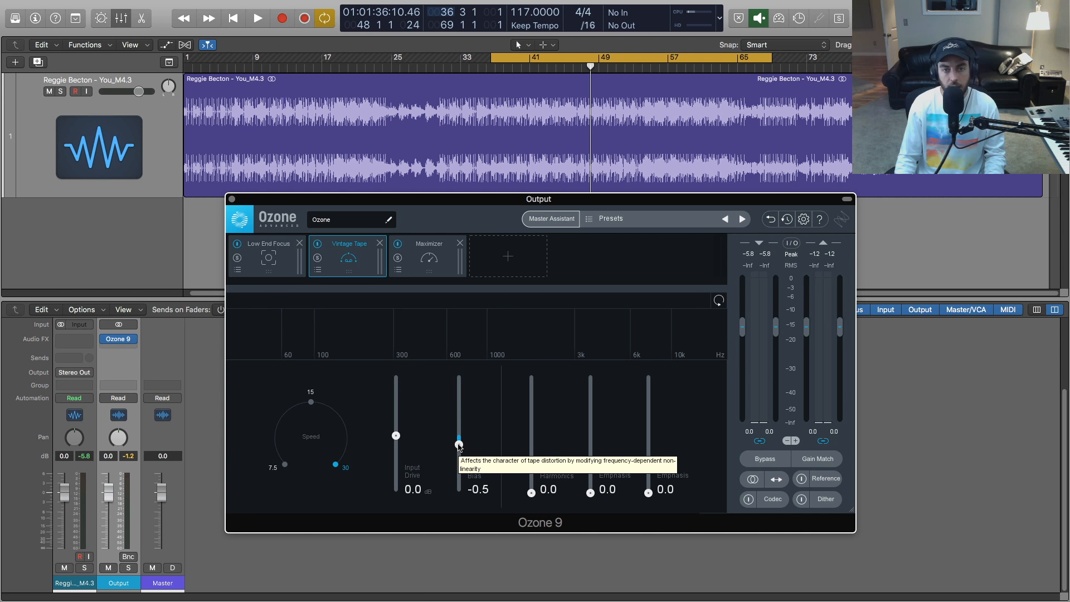
key(space)
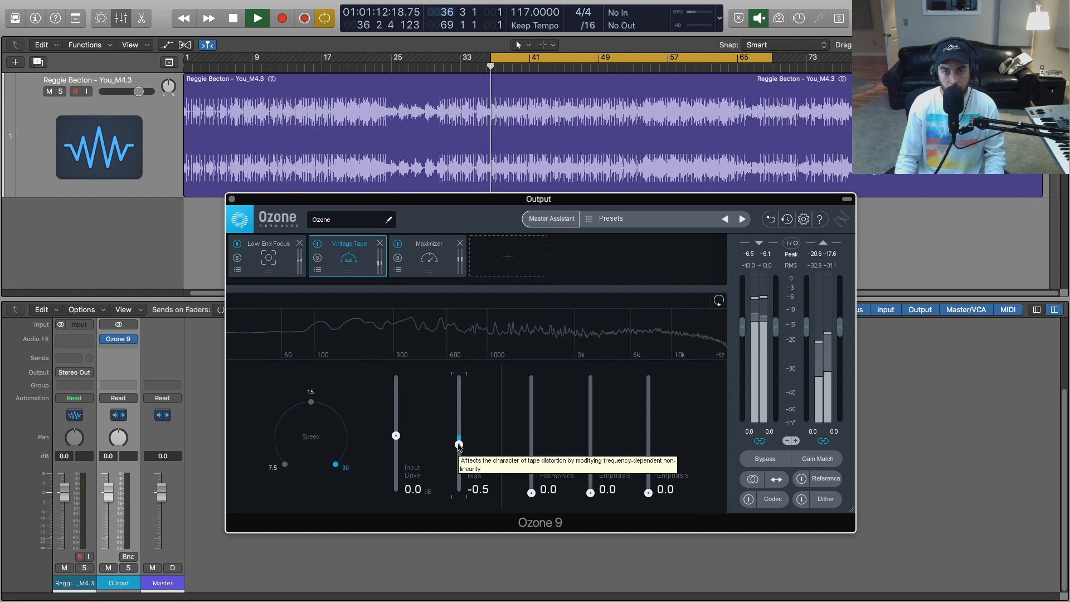
mouse_move(459, 445)
mouse_down()
mouse_move(459, 375)
mouse_move(459, 445)
mouse_up()
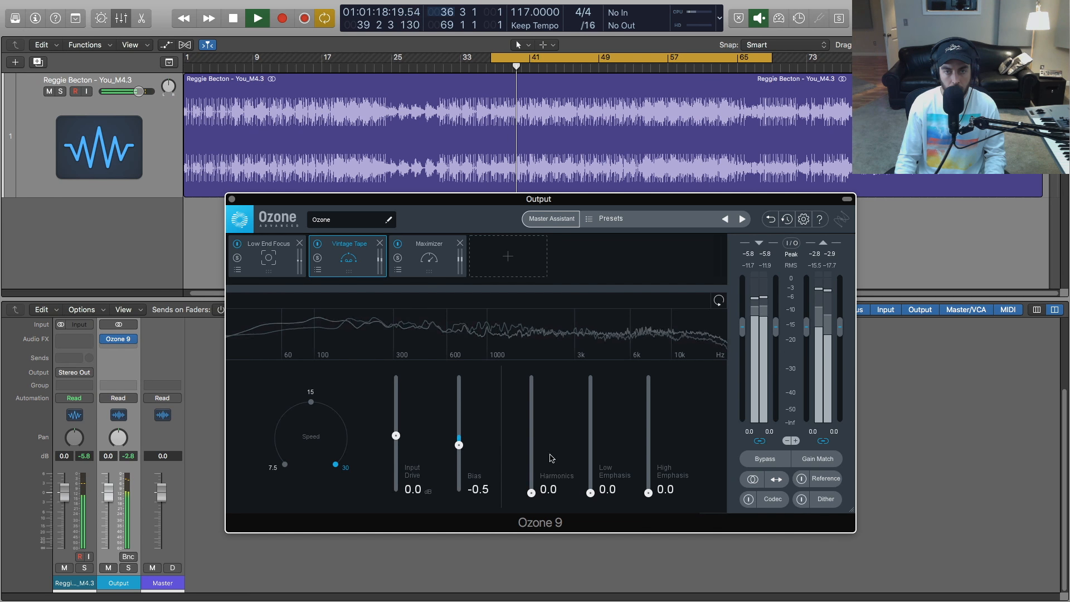
drag(648, 493, 650, 494)
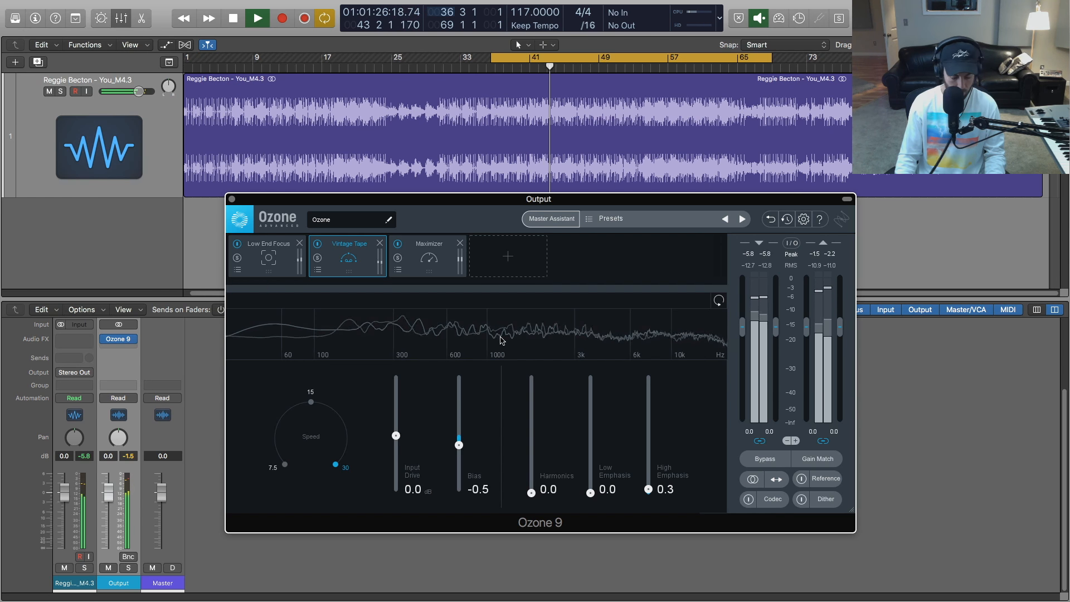
key(c)
key(space)
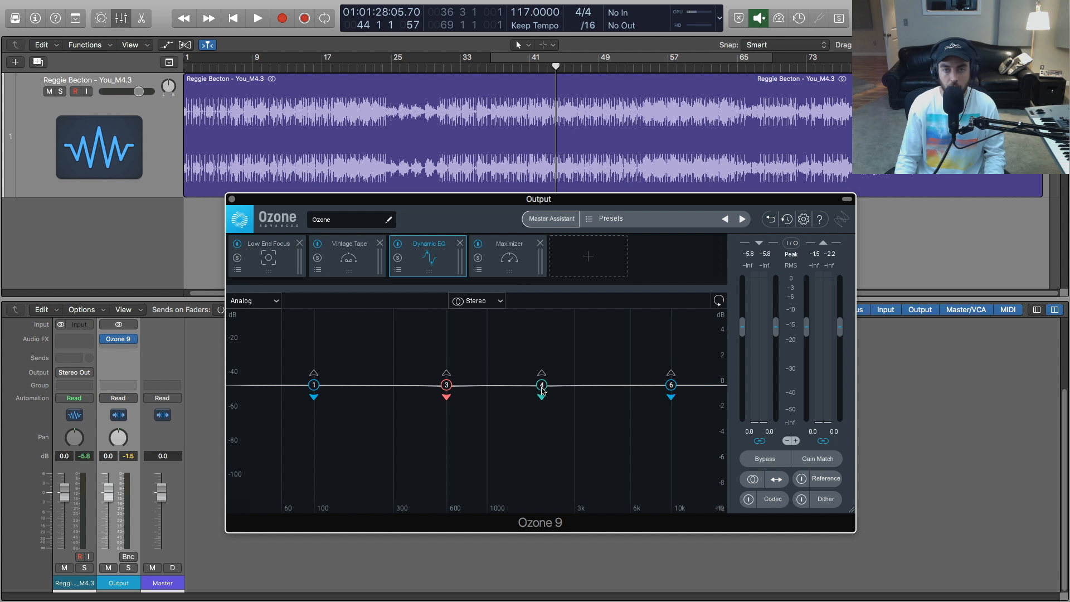
- In a Dynamic EQ before the Maximizer, move band 4 to about 6147 Hz, -4.2 dB, Q 2.0, with threshold -67.7 dB
mouse_move(542, 391)
mouse_down()
mouse_move(551, 390)
mouse_move(532, 402)
mouse_up()
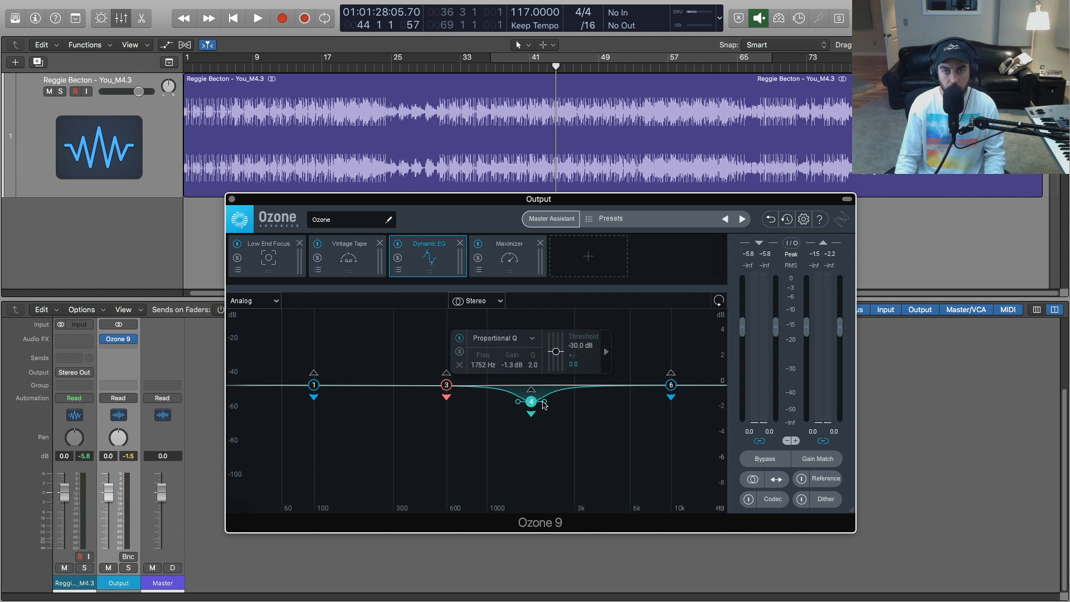
scroll(545, 404, down, 3)
scroll(544, 403, up, 5)
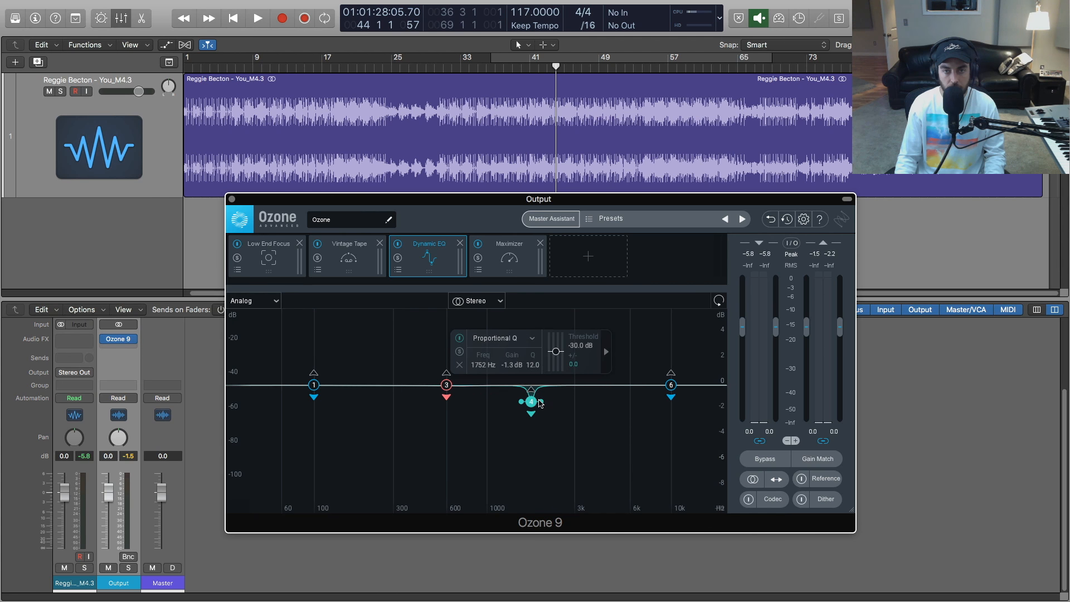
drag(532, 402, 632, 411)
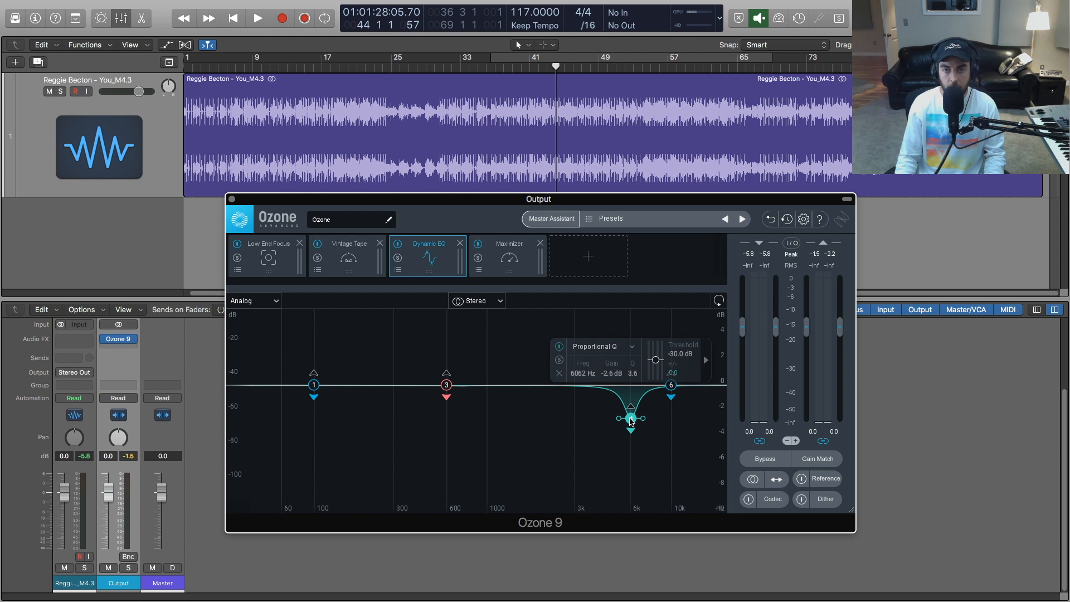
drag(631, 424, 630, 425)
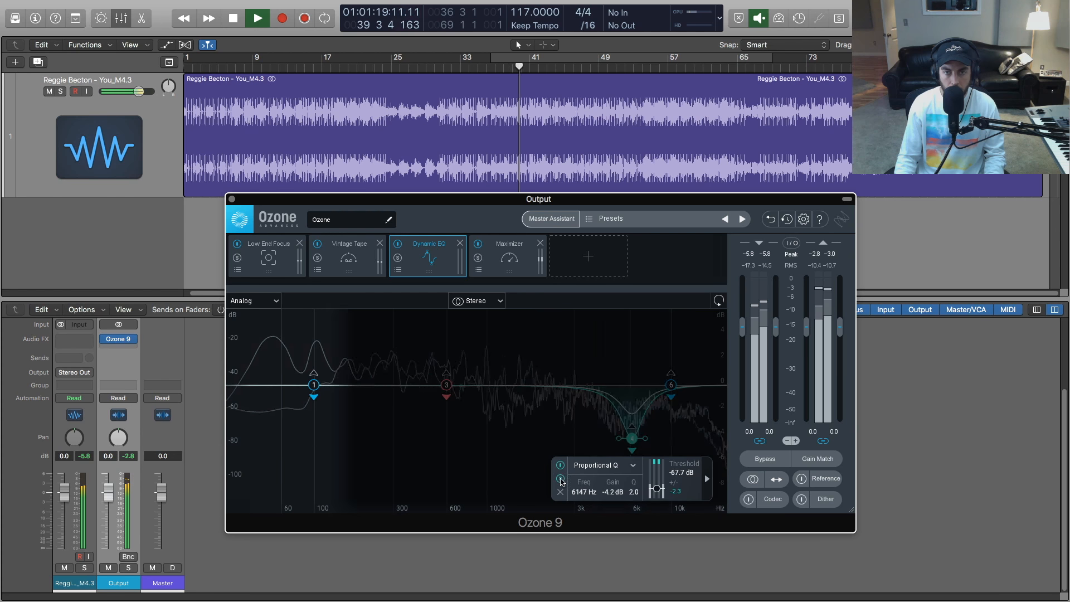
- Refine Dynamic EQ band 4 to about 6408 Hz and -3.1 dB by listening to it soloed and in the full mix
drag(632, 438, 636, 426)
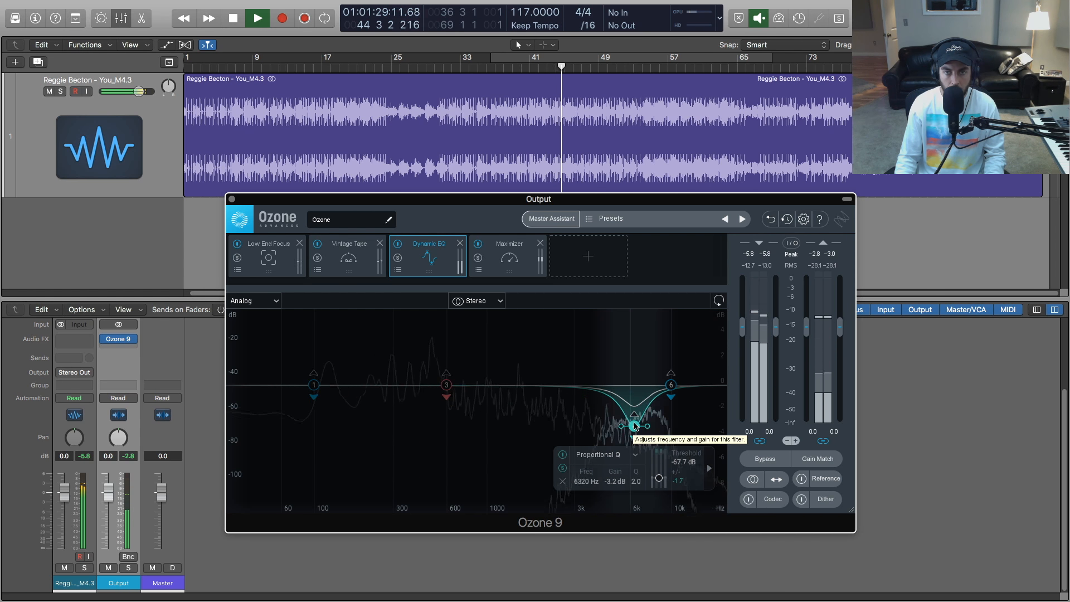
drag(636, 426, 637, 426)
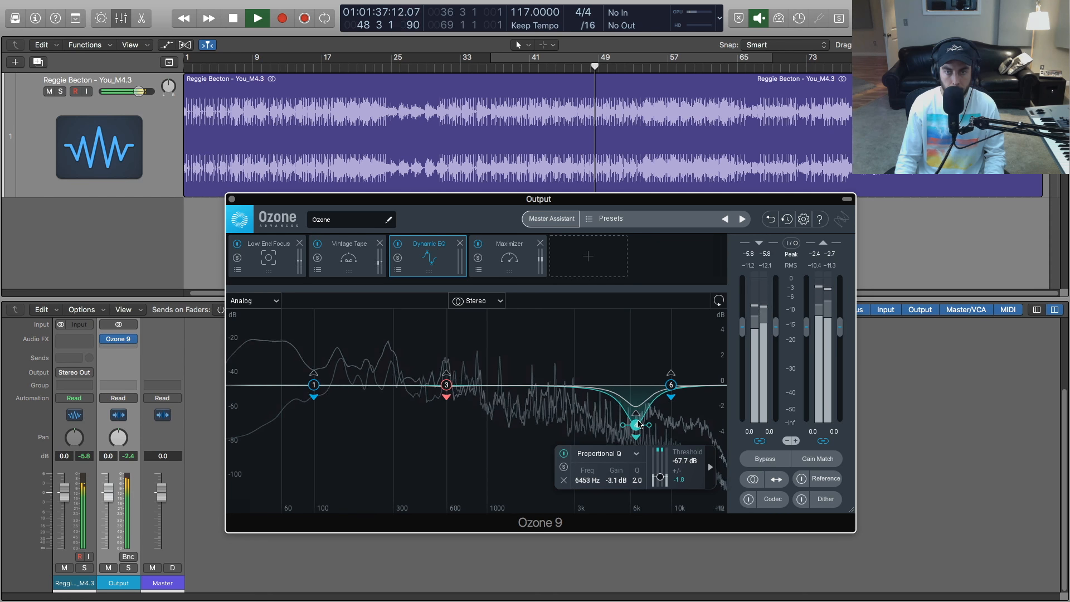
drag(638, 426, 638, 426)
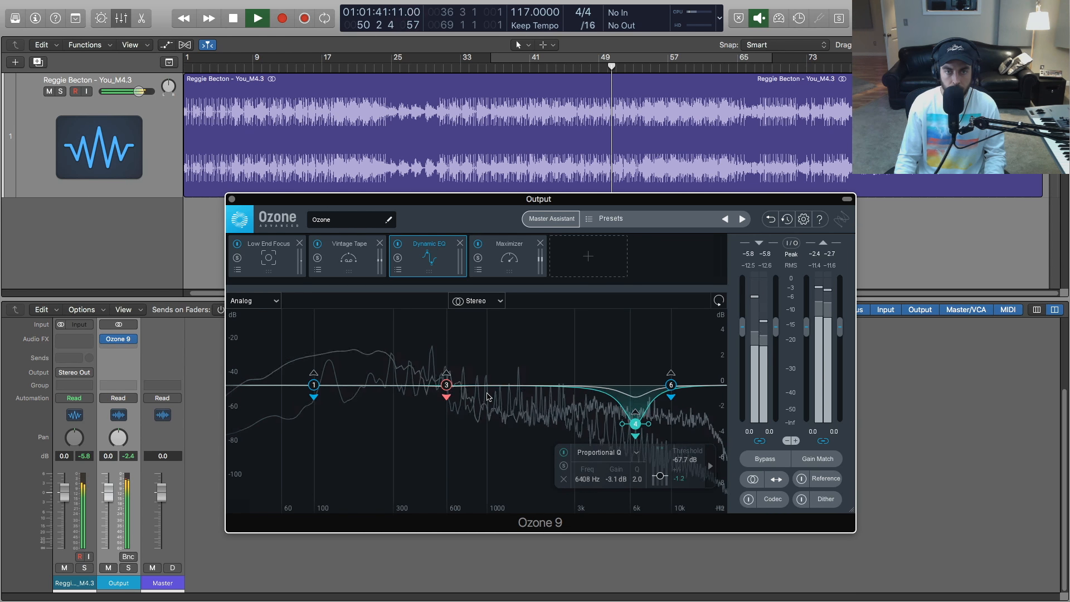
key(space)
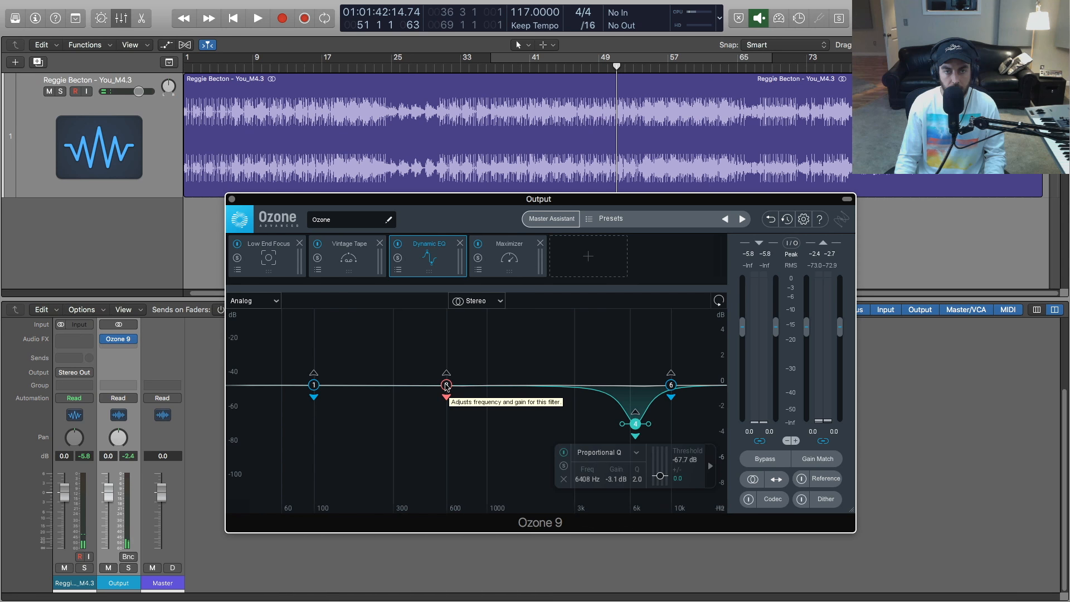
- Pull Dynamic EQ band 3 down to -2.7 dB at 710 Hz and audition it soloed
drag(446, 385, 453, 407)
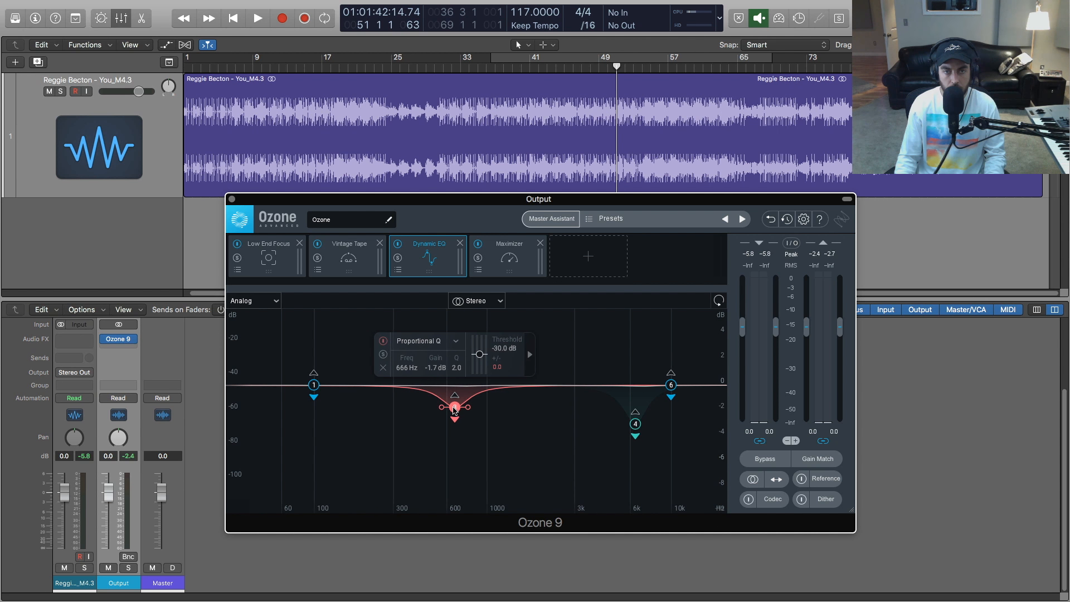
mouse_move(454, 411)
mouse_down()
mouse_move(483, 421)
mouse_move(460, 425)
mouse_up()
key(space)
key(space)
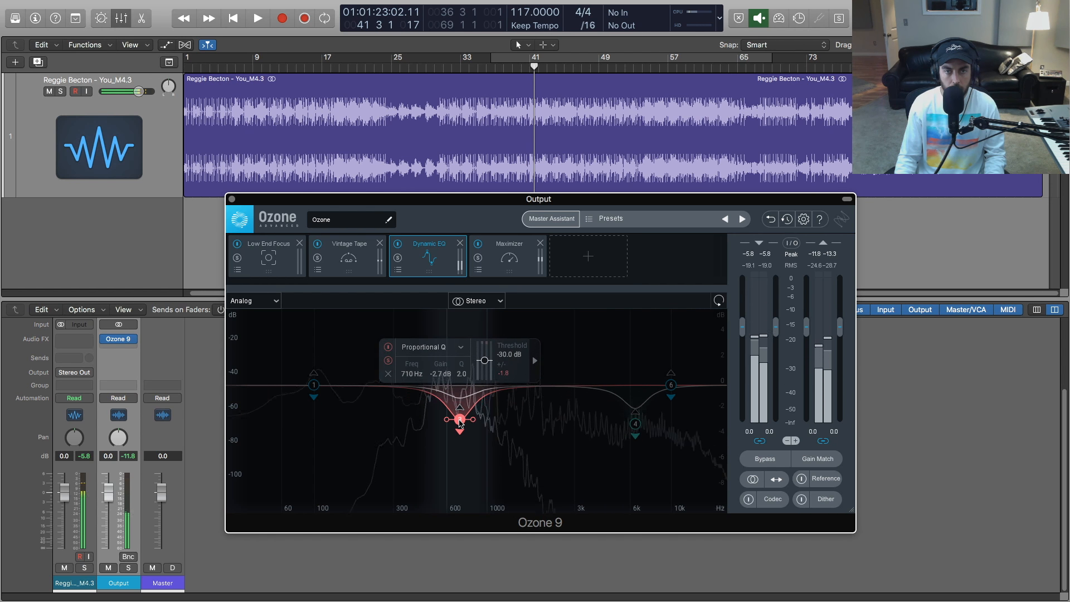
- Unsolo Dynamic EQ band 3, narrow its Q to 3.6 and set its threshold to -47.6 dB during playback
click(390, 361)
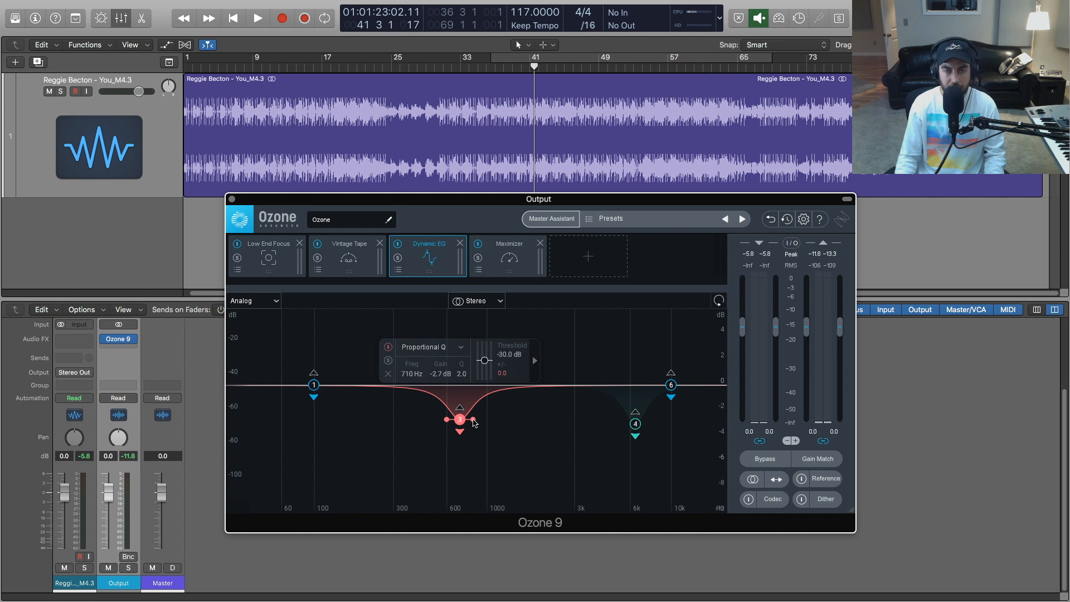
key(space)
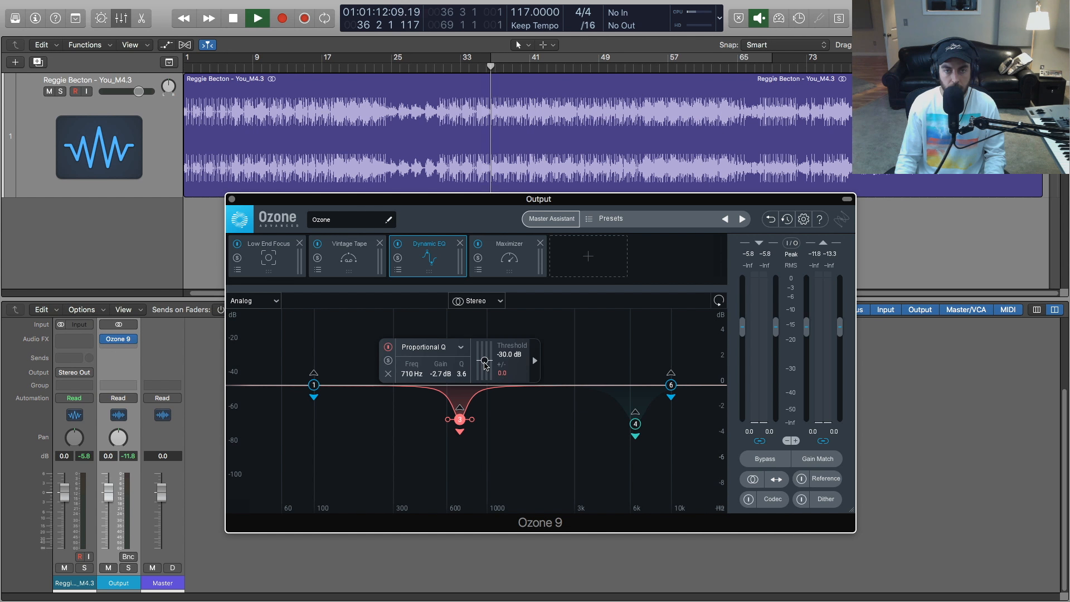
drag(484, 360, 484, 369)
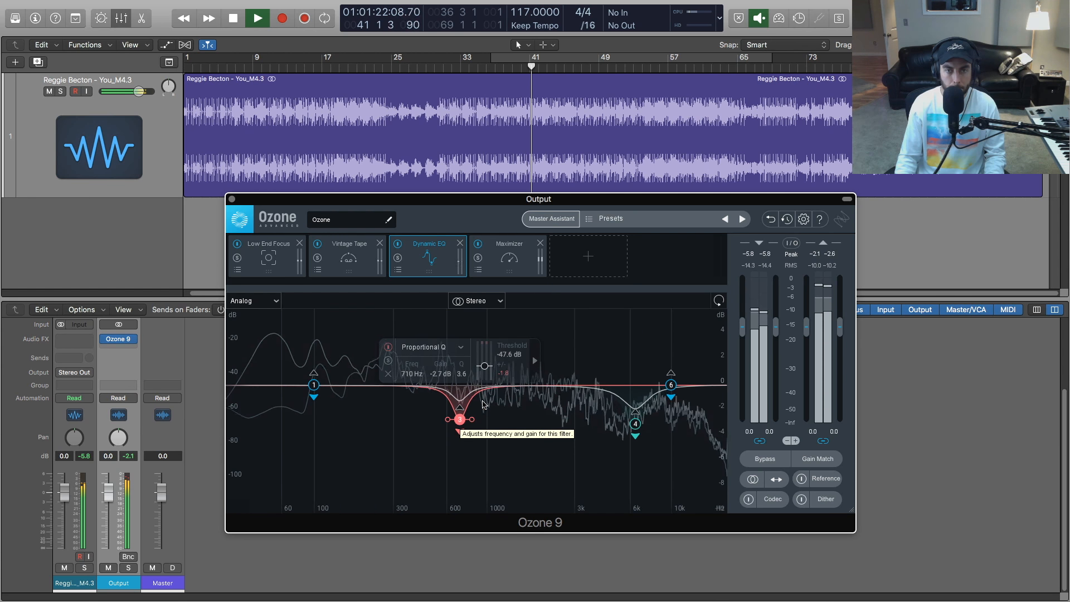
- Add an Exciter before the Maximizer and split its spectrum with two crossovers in the high frequencies
click(584, 261)
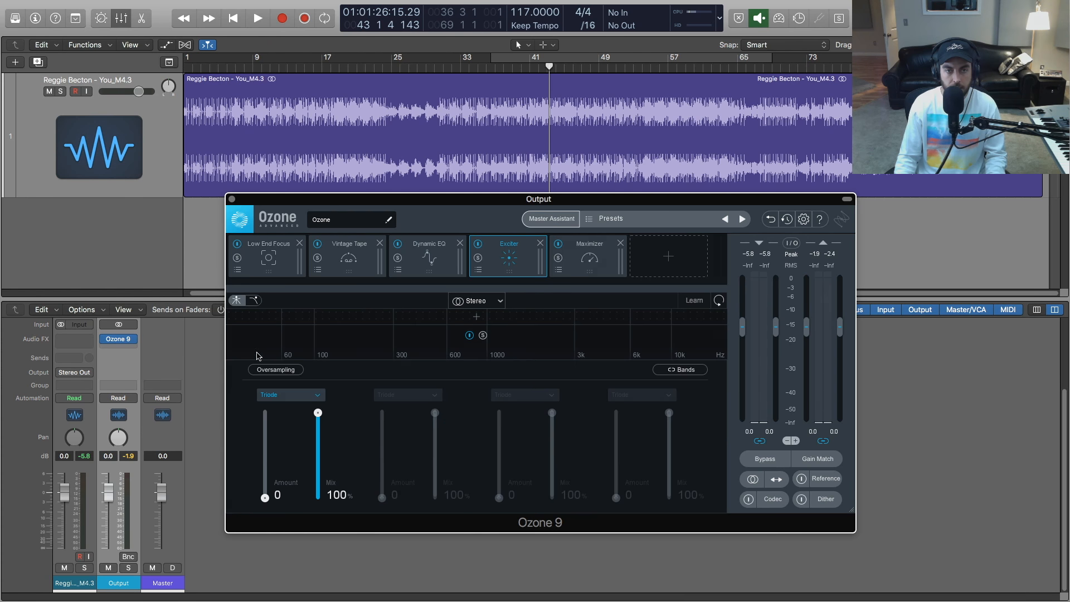
click(477, 316)
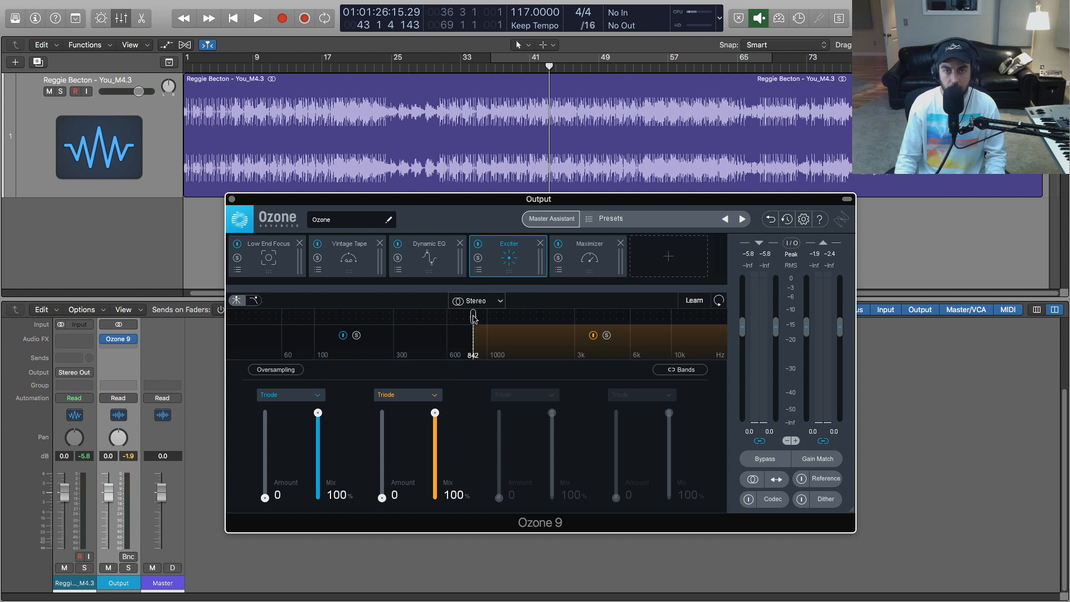
drag(476, 317, 683, 319)
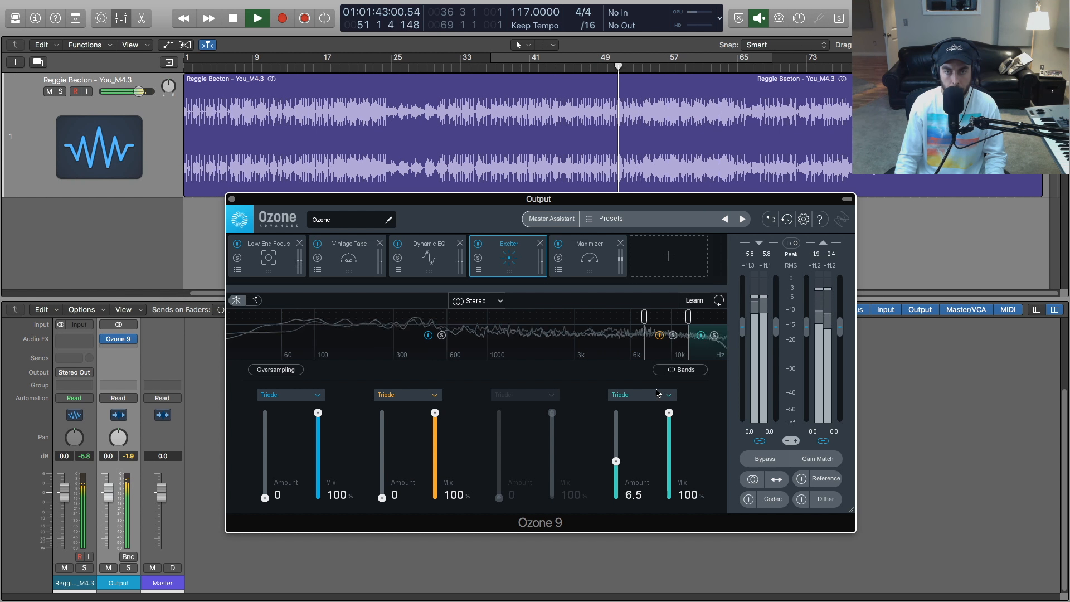
- Switch the Exciter's highest band to Tape, with Amount 2.6 and Mix 51%, while the song plays
click(641, 394)
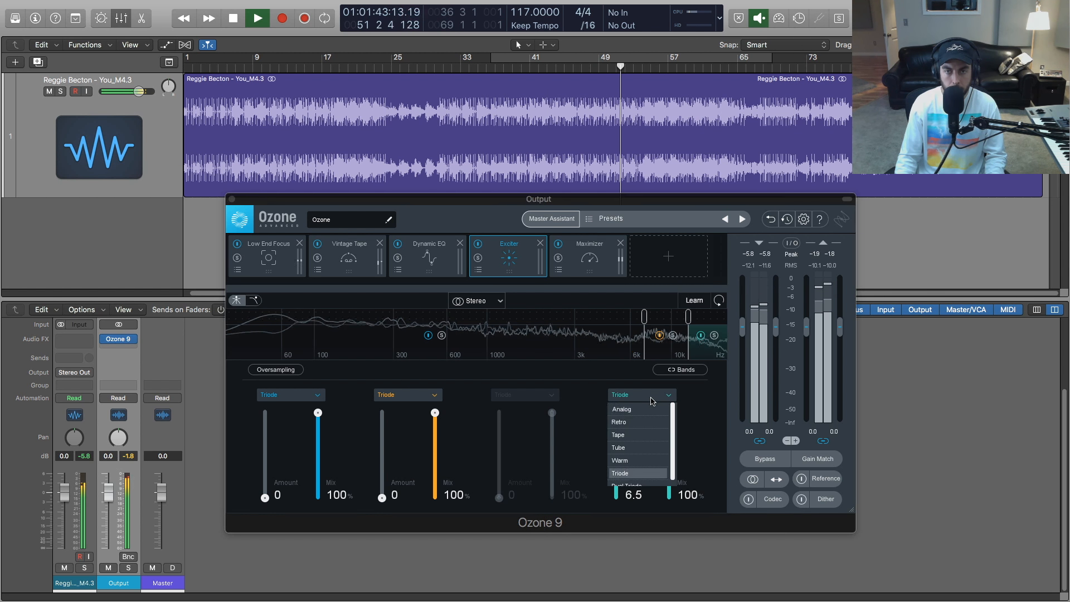
click(633, 435)
drag(616, 461, 616, 482)
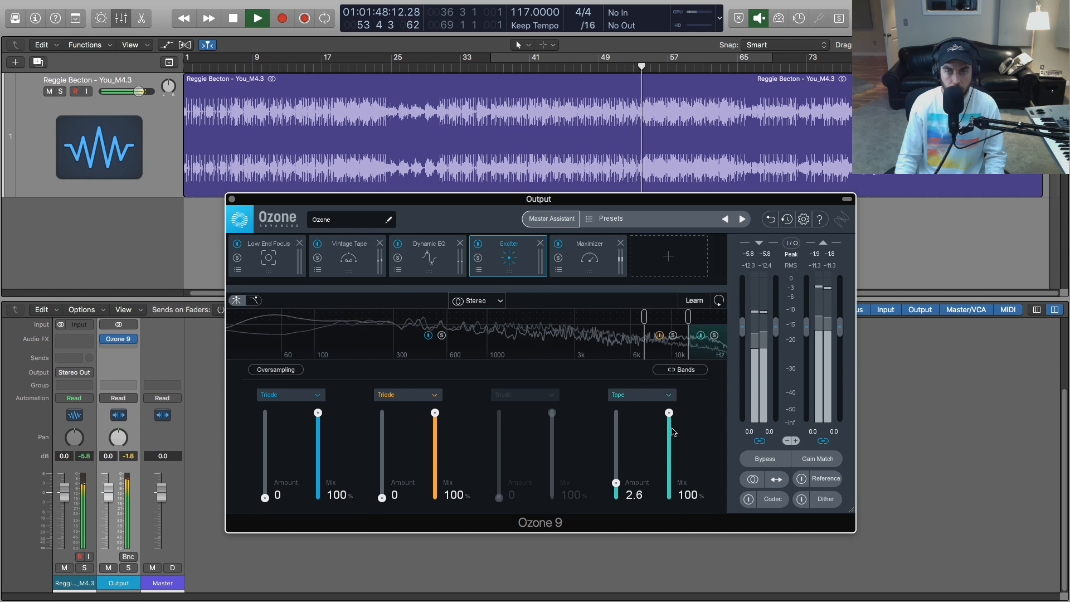
drag(671, 432, 669, 454)
key(space)
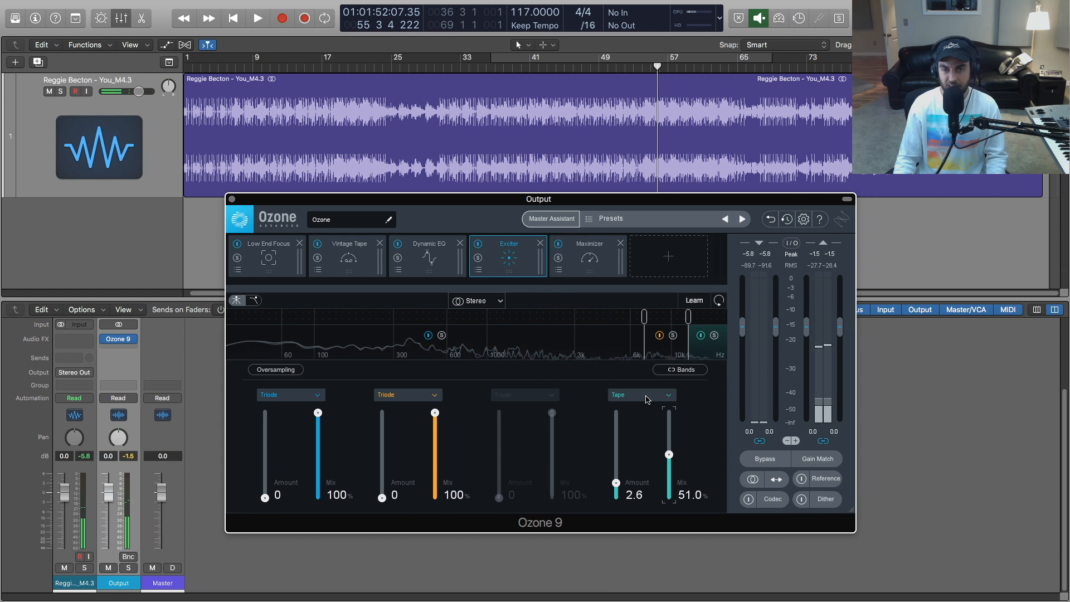
click(647, 399)
click(650, 399)
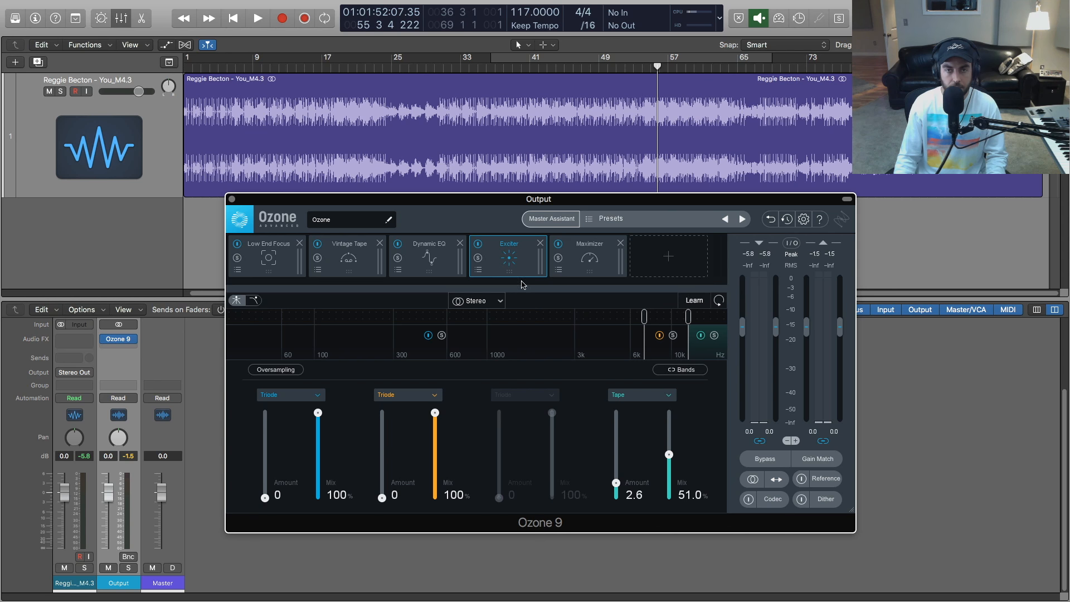
- Add an Imager module and place it between the Exciter and the Maximizer
click(668, 256)
click(658, 357)
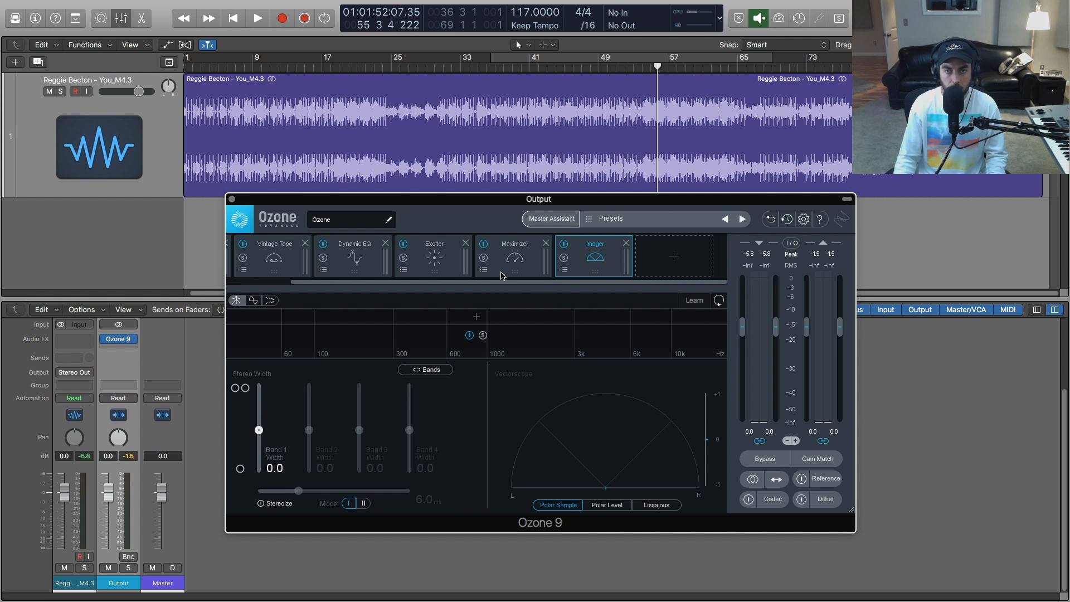
drag(583, 259, 513, 257)
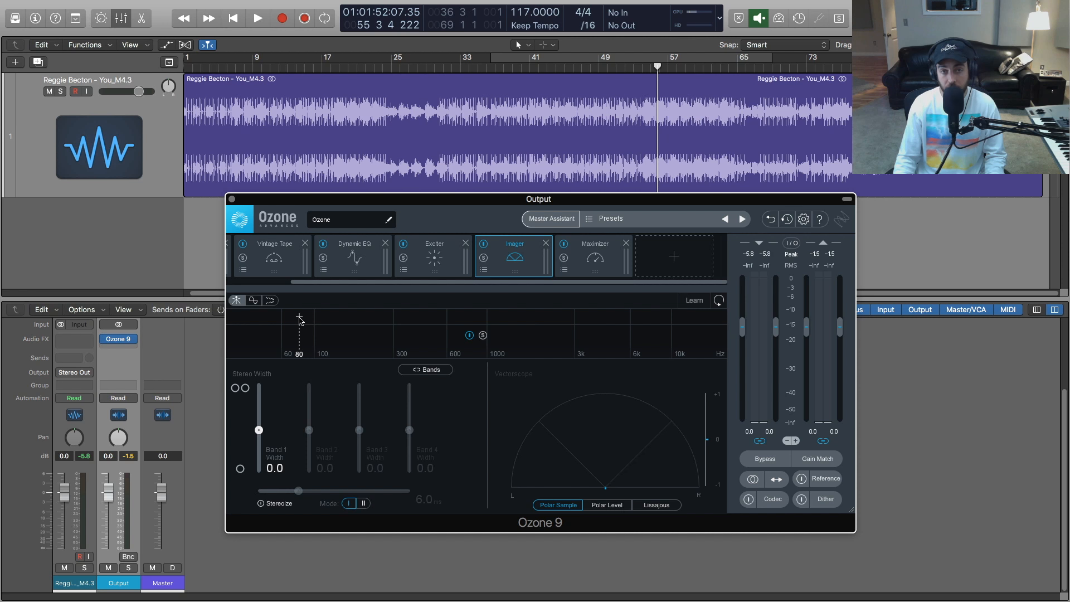
- Split the Imager into four bands with crossovers at about 120 Hz, between 1 and 3 kHz, and just below 6 kHz
click(333, 320)
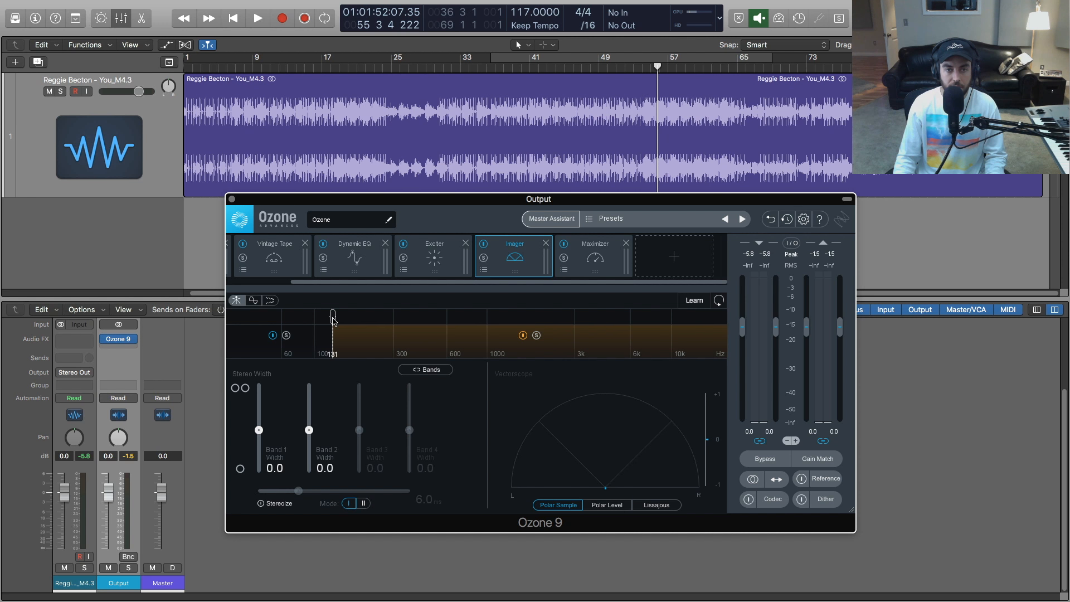
drag(333, 320, 329, 320)
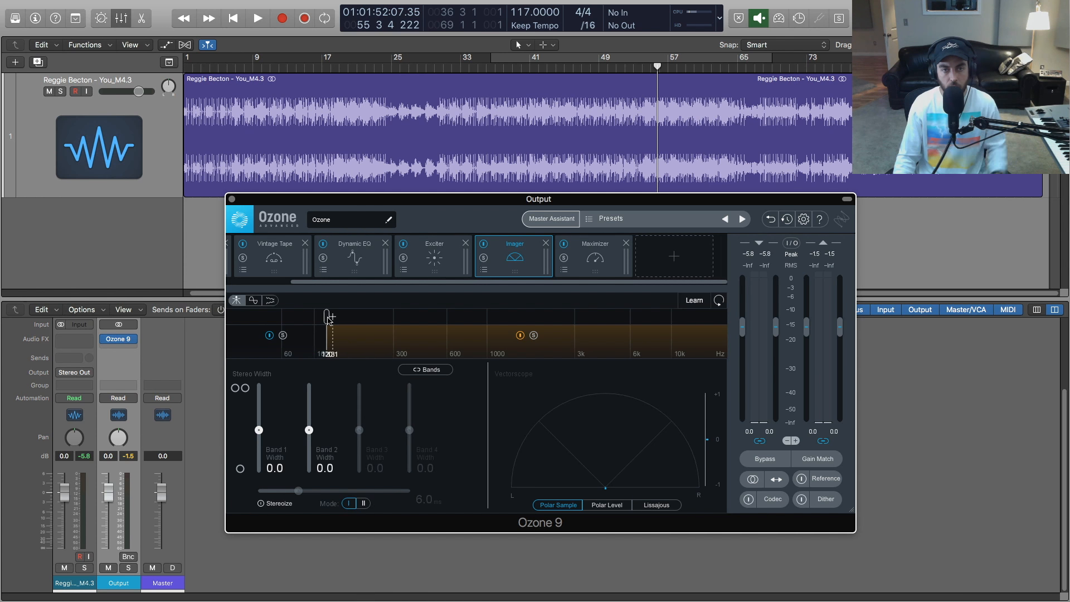
click(466, 317)
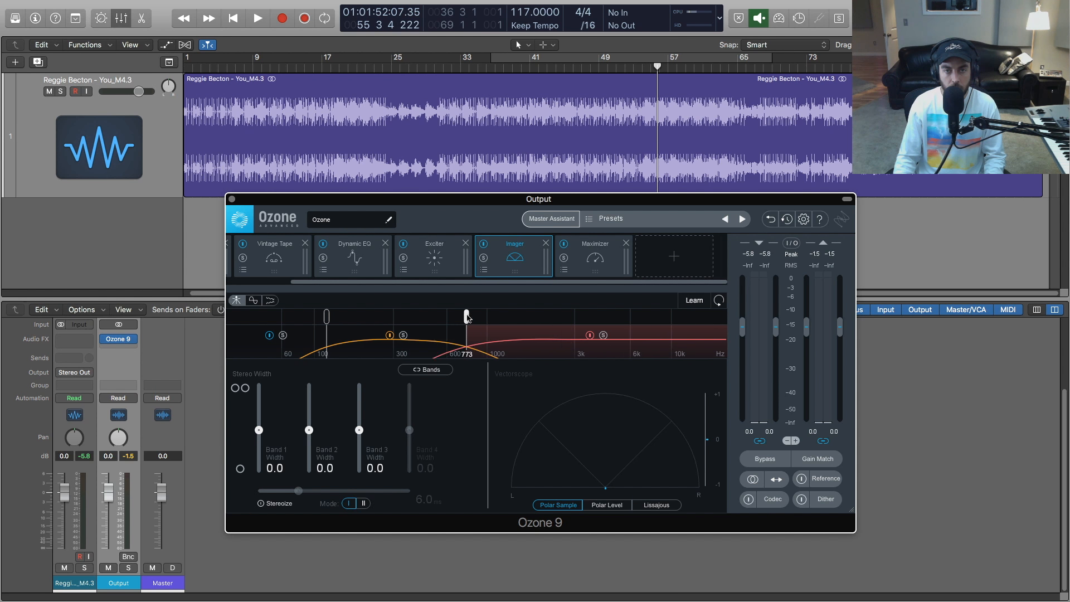
drag(467, 316, 490, 317)
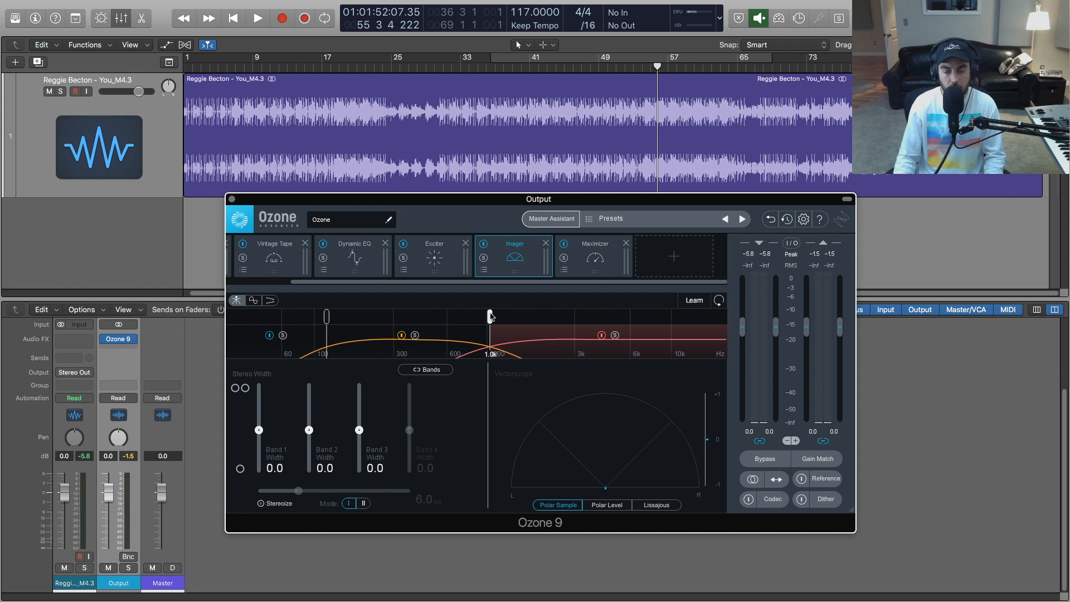
click(575, 317)
drag(574, 316, 583, 318)
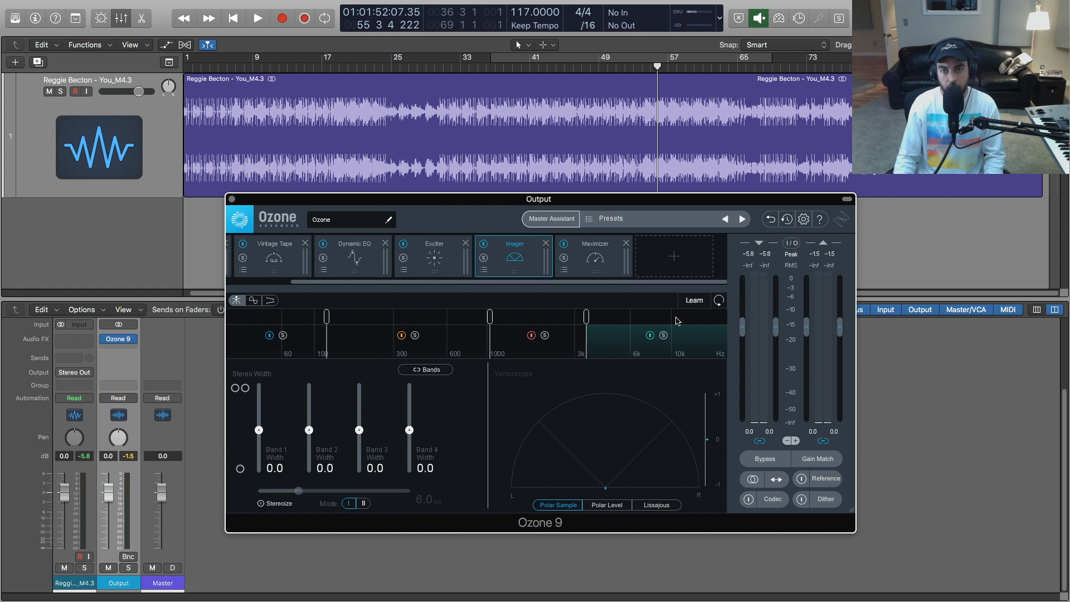
drag(586, 317, 623, 322)
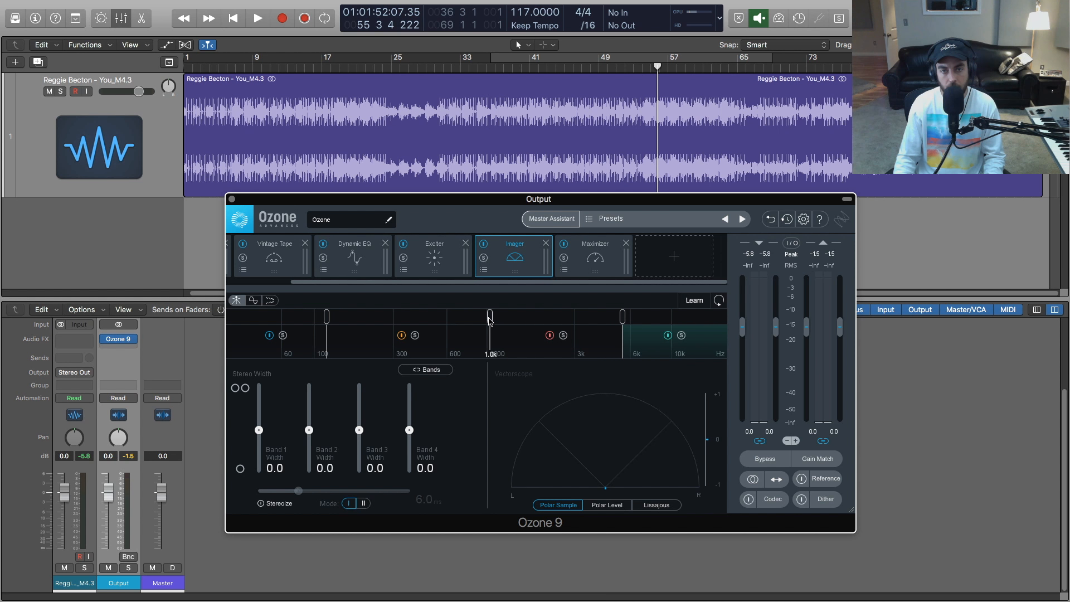
drag(490, 320, 541, 322)
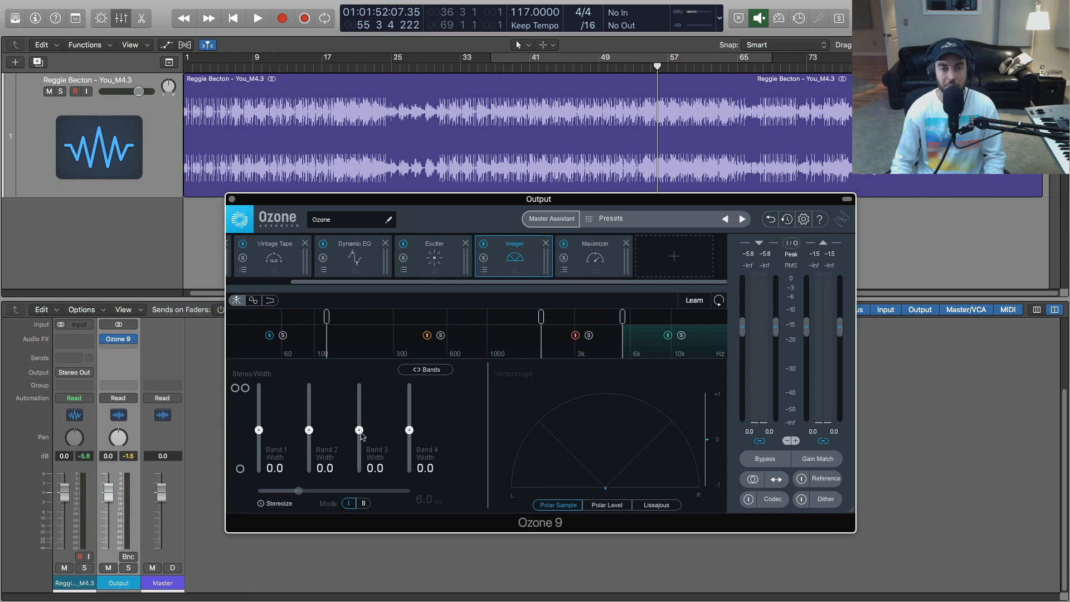
- Solo Imager band 3 briefly, unsolo it and solo band 2 instead
click(260, 504)
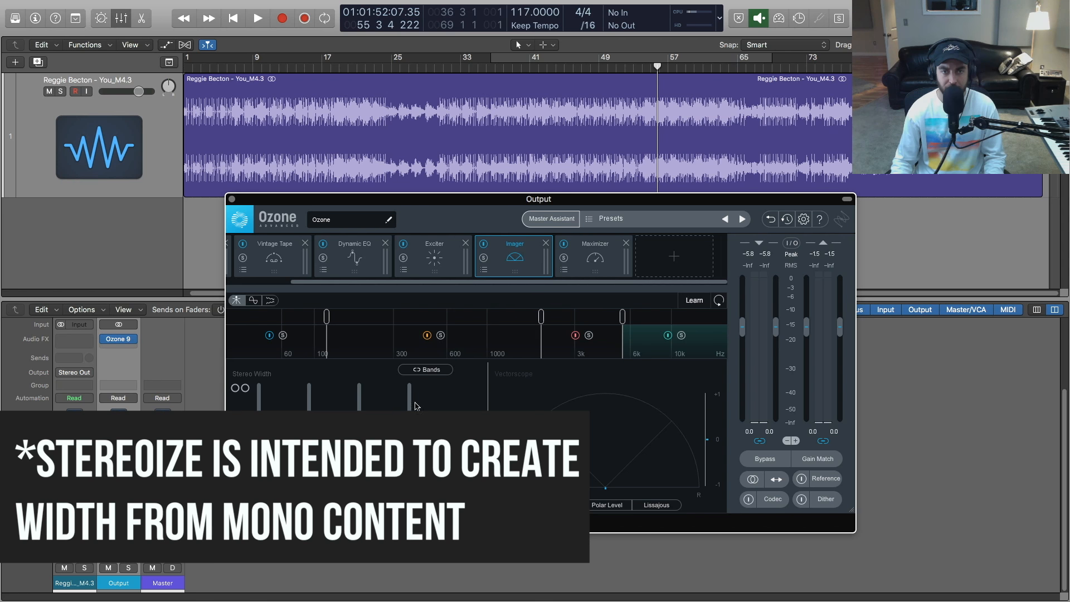
click(590, 335)
click(589, 335)
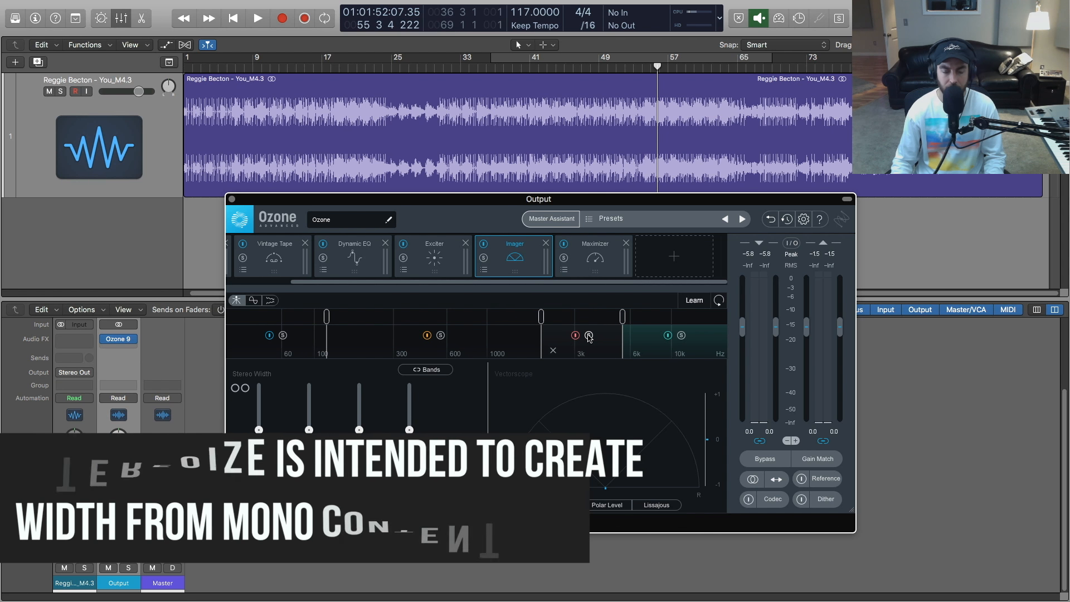
click(441, 335)
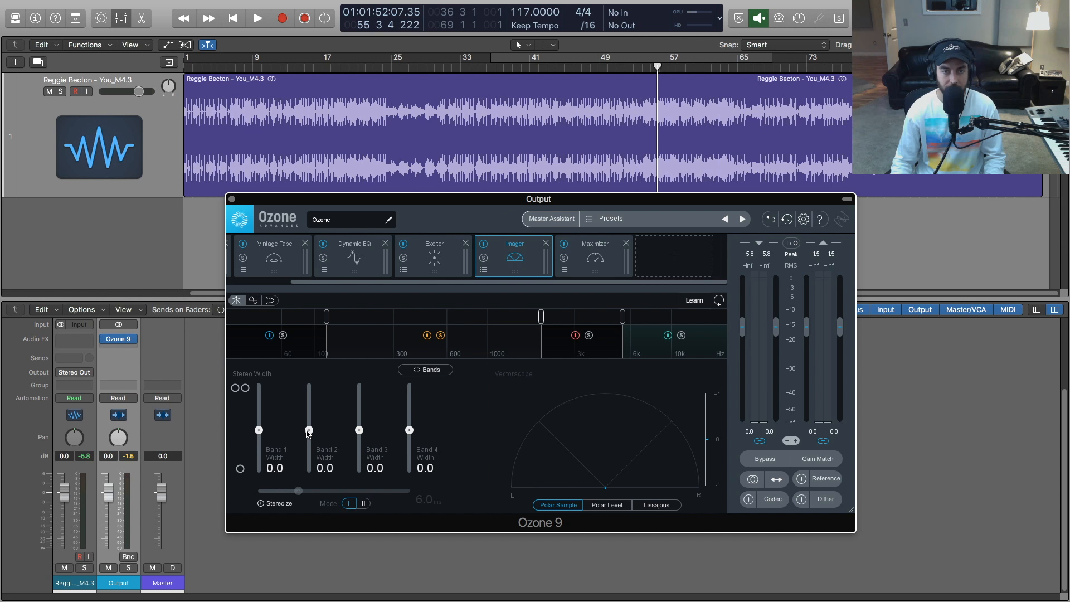
- Set the Imager widths to -26.6 for band 1, 44.3 for bands 2 and 3, and 48.1 for band 4 during playback
key(space)
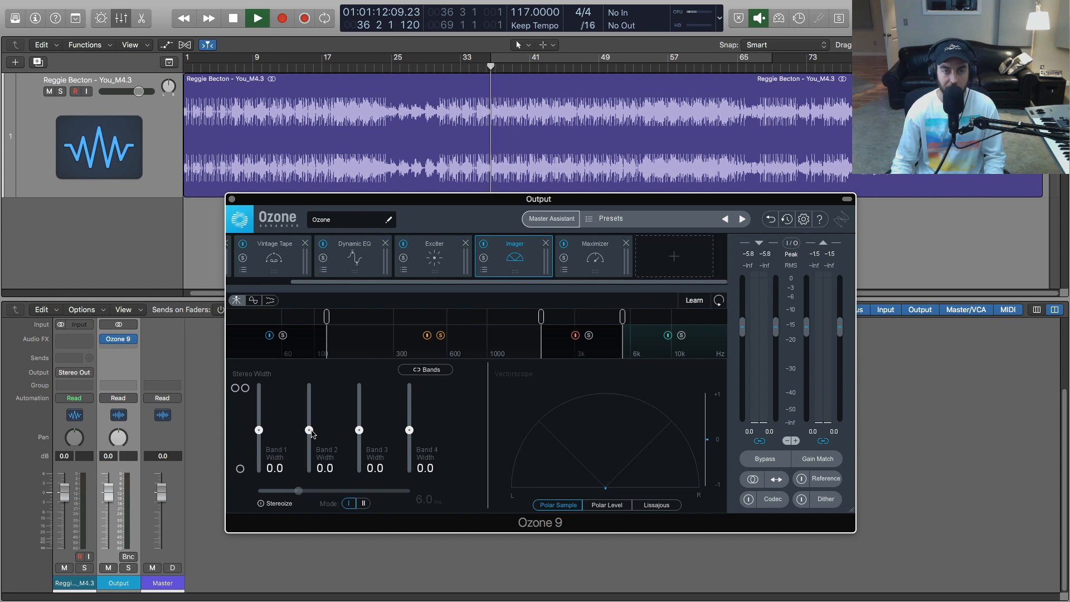
mouse_move(310, 431)
mouse_down()
mouse_move(312, 484)
mouse_move(318, 413)
mouse_move(310, 427)
mouse_up()
key(space)
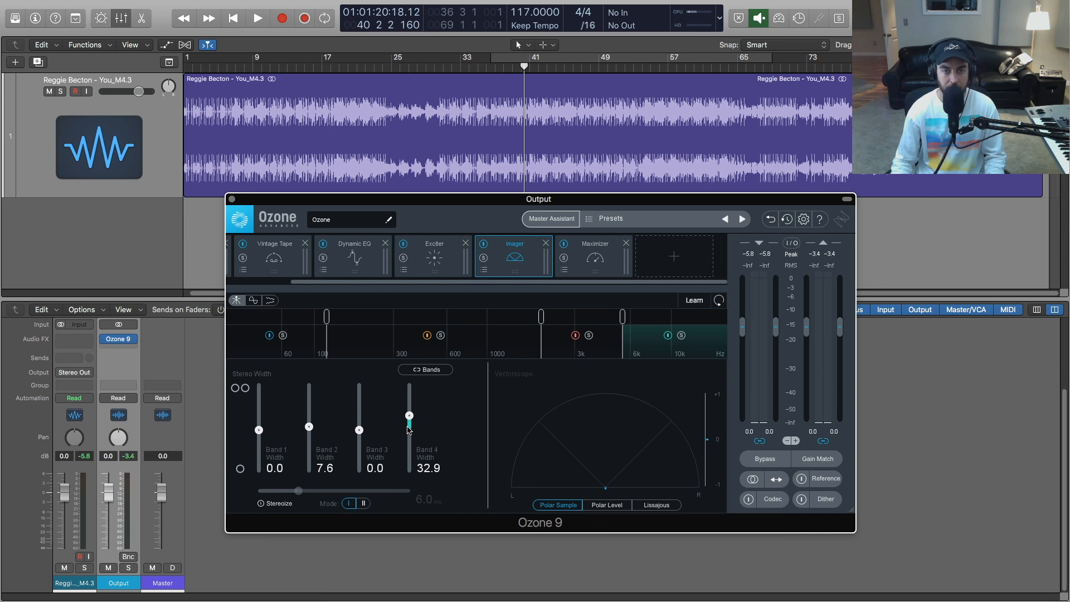
key(space)
drag(409, 416, 313, 410)
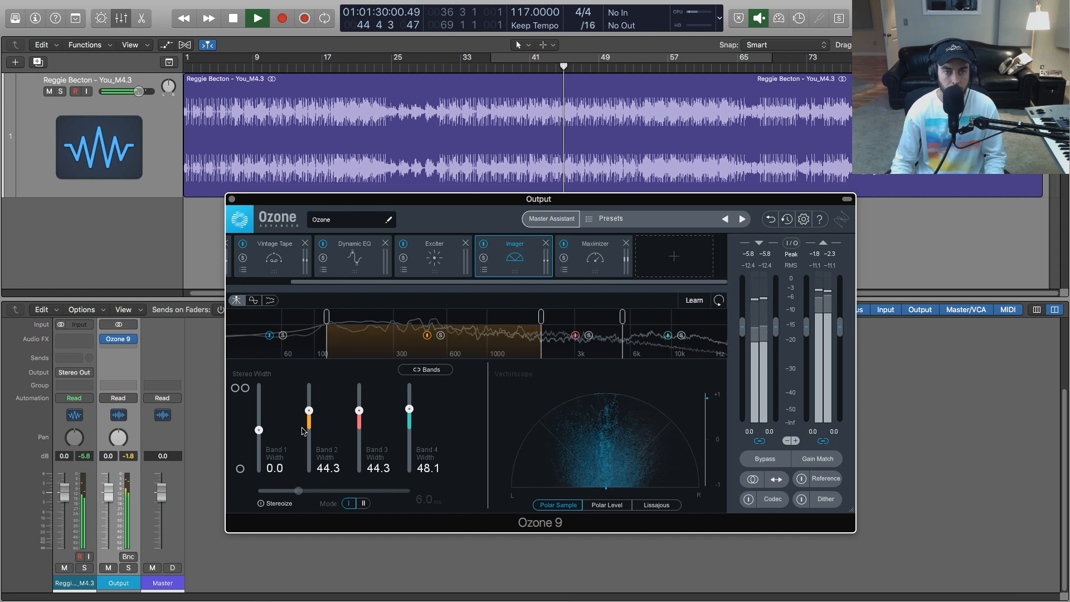
drag(259, 429, 258, 440)
- Bypass and re-enable the Imager during playback to compare its effect, and stop the song
click(484, 244)
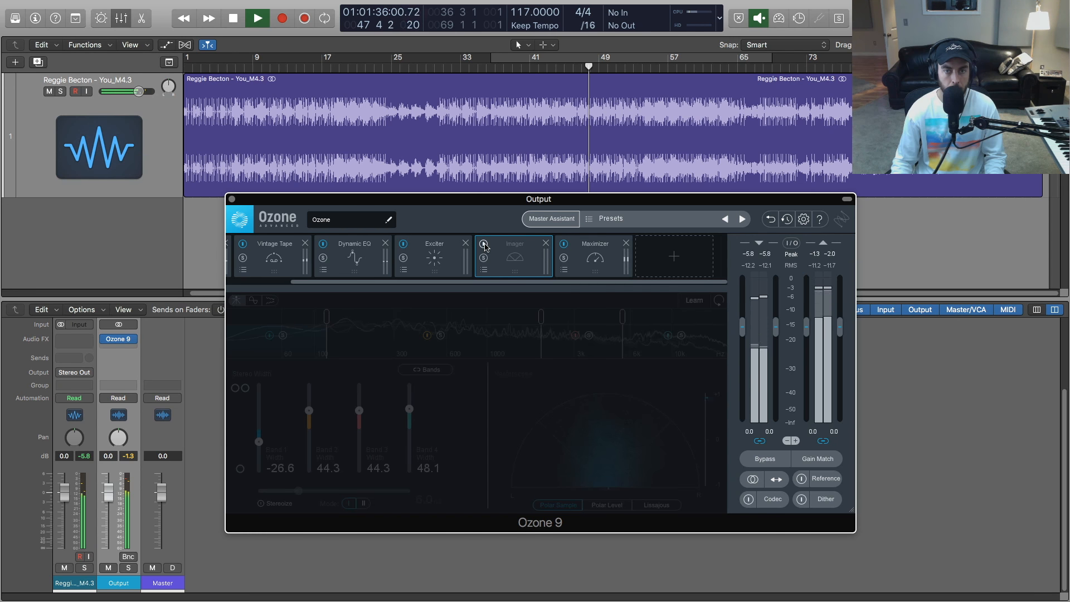
click(485, 245)
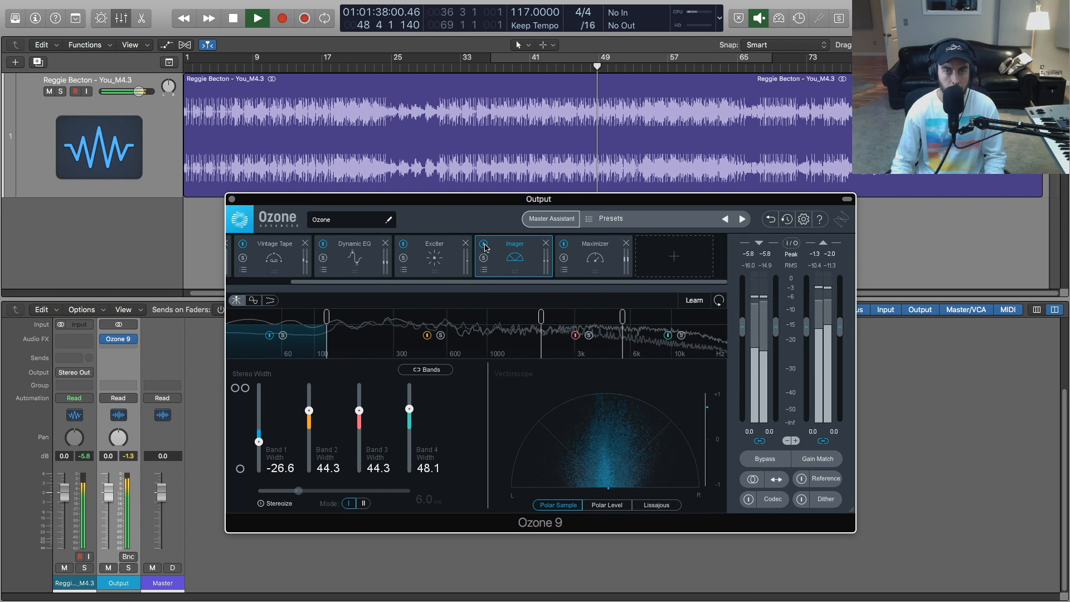
drag(442, 282, 377, 291)
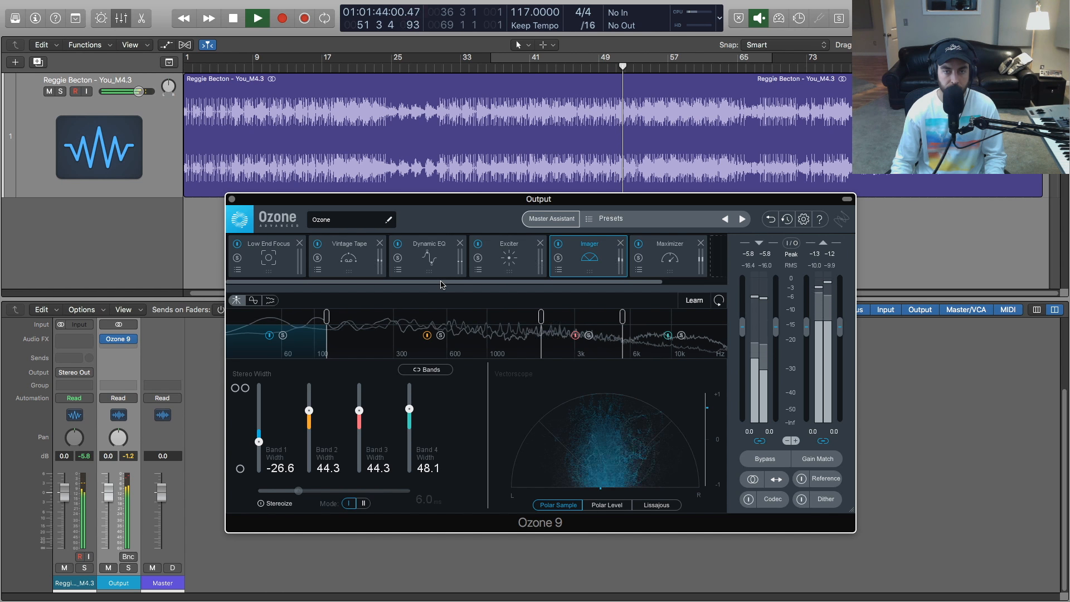
key(space)
- Learn the Maximizer's threshold for a -11.0 LUFS target while the song plays, and fine-tune the threshold to -8.0 dB
drag(444, 285, 633, 291)
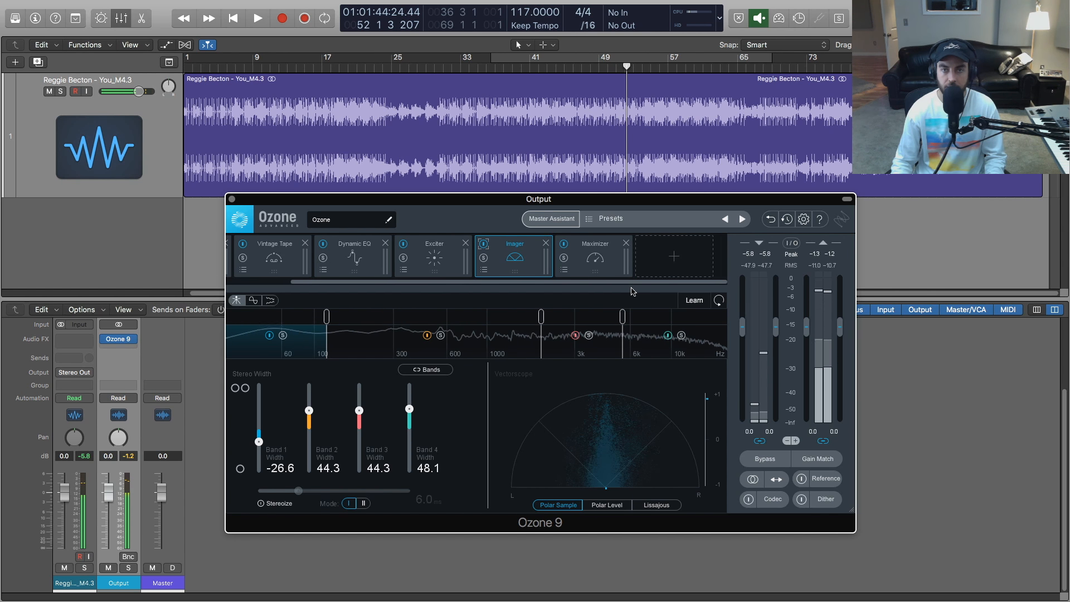
click(696, 262)
click(581, 267)
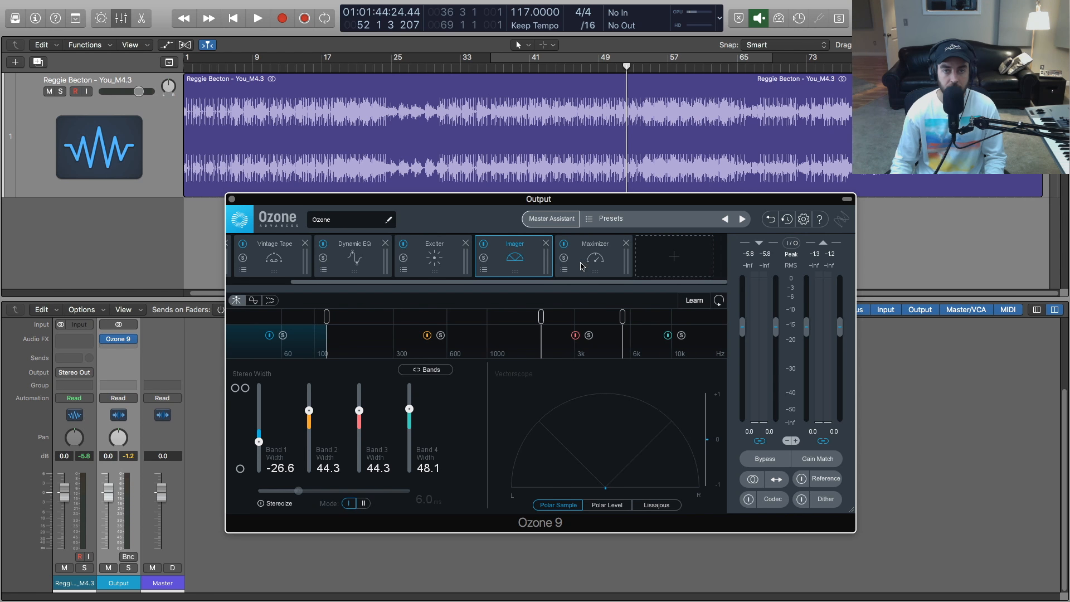
click(588, 272)
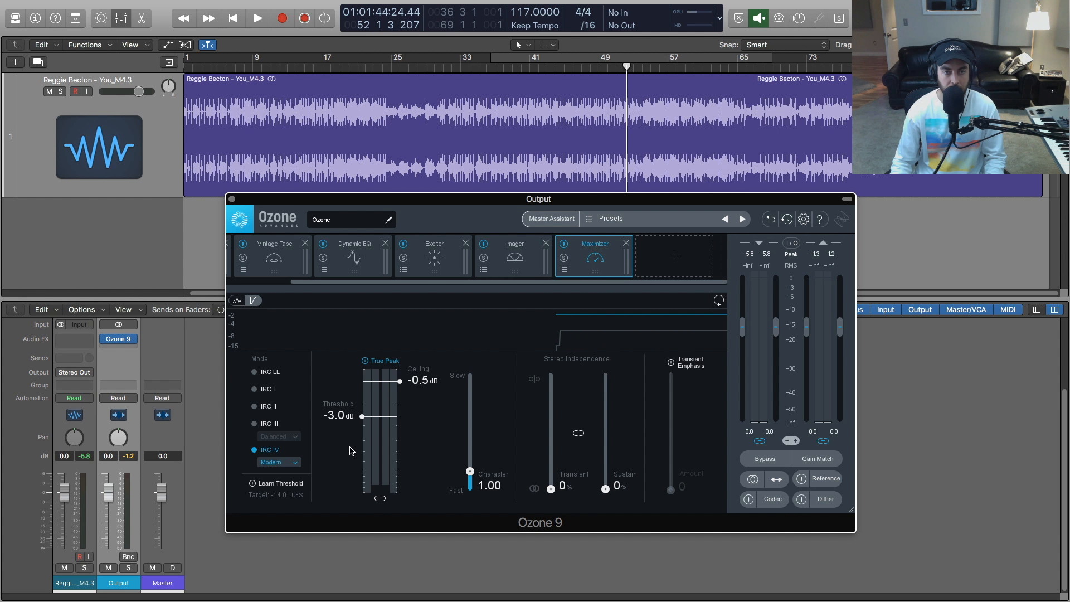
click(253, 484)
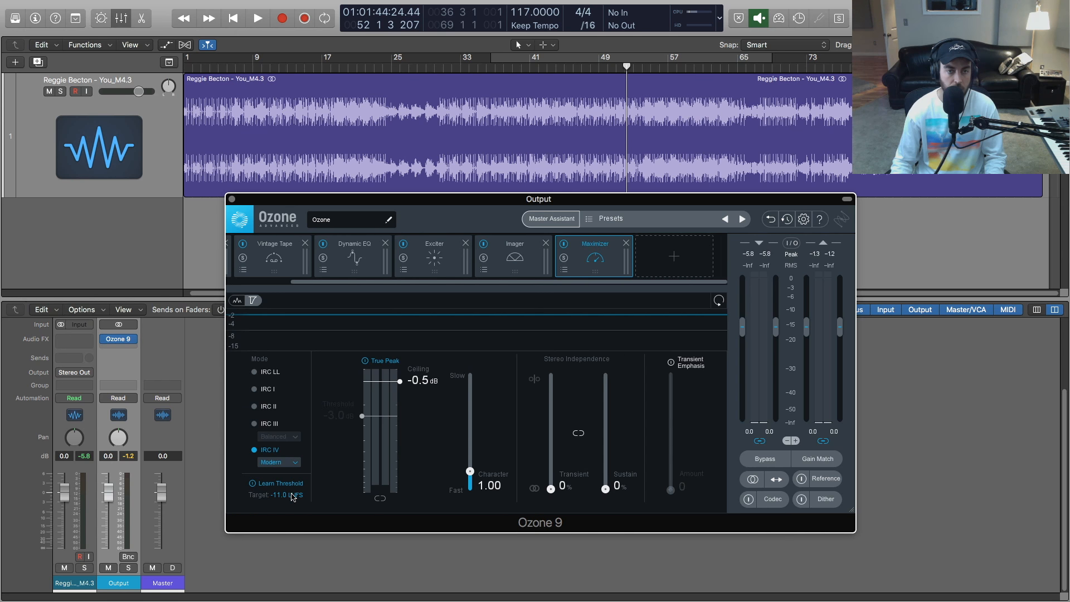
key(space)
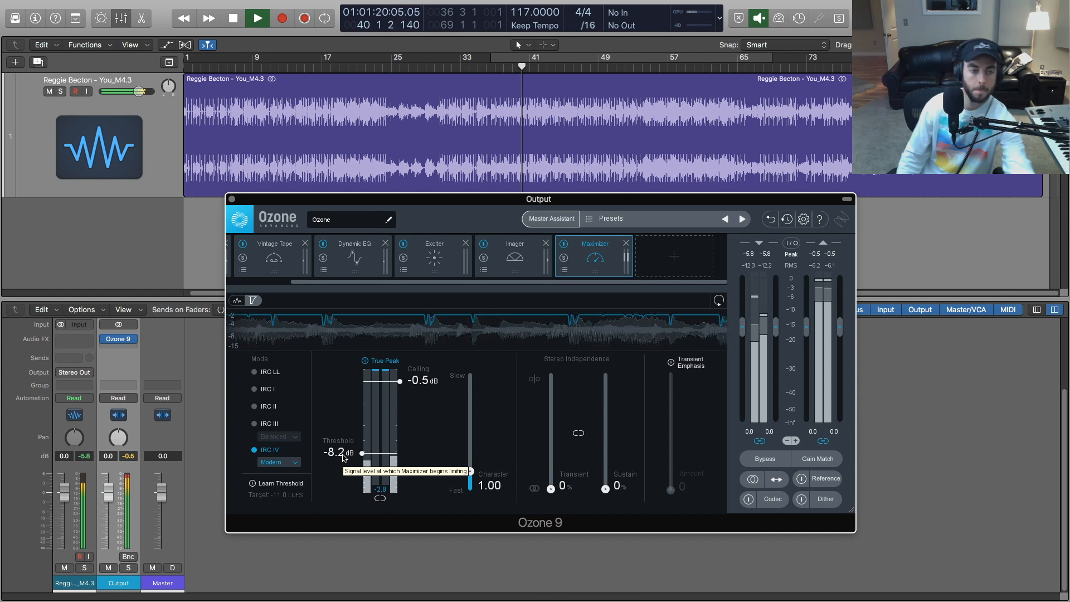
drag(343, 457, 346, 456)
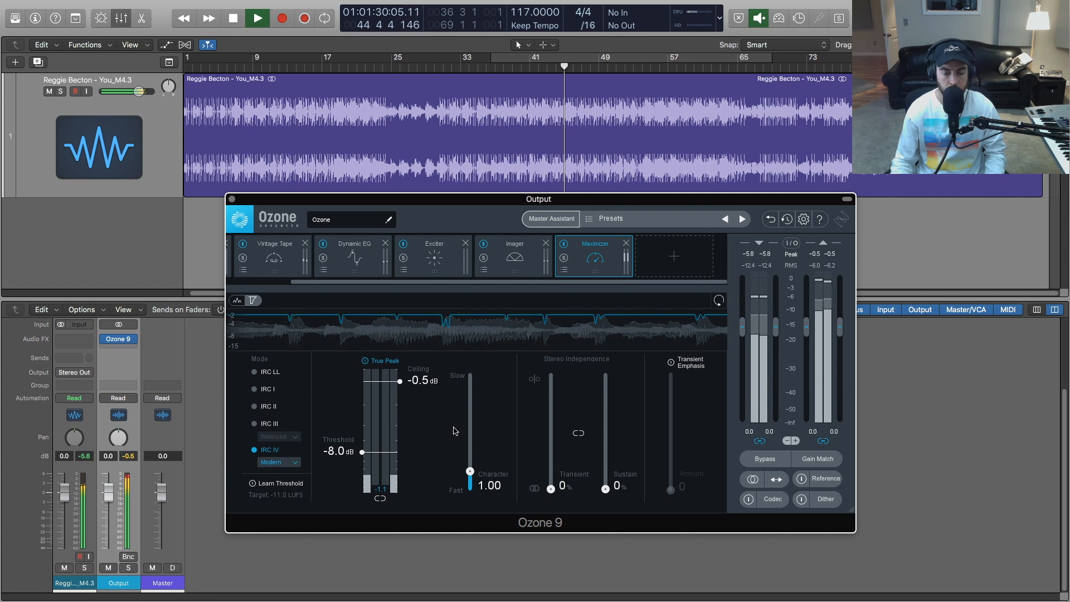
key(space)
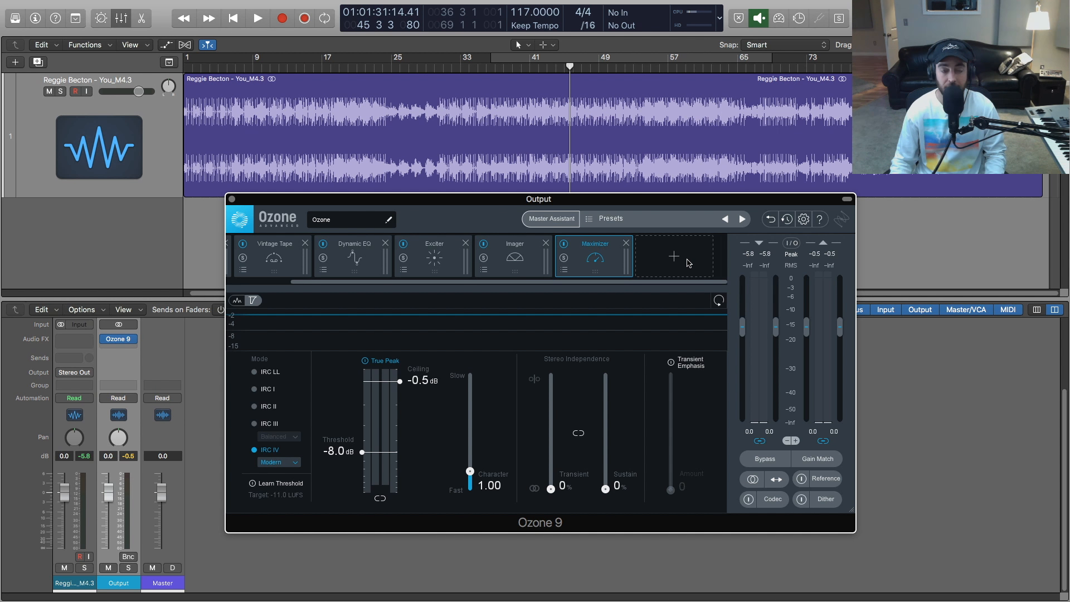
- Add a Master Rebalance module and place it between the Imager and the Maximizer
click(690, 263)
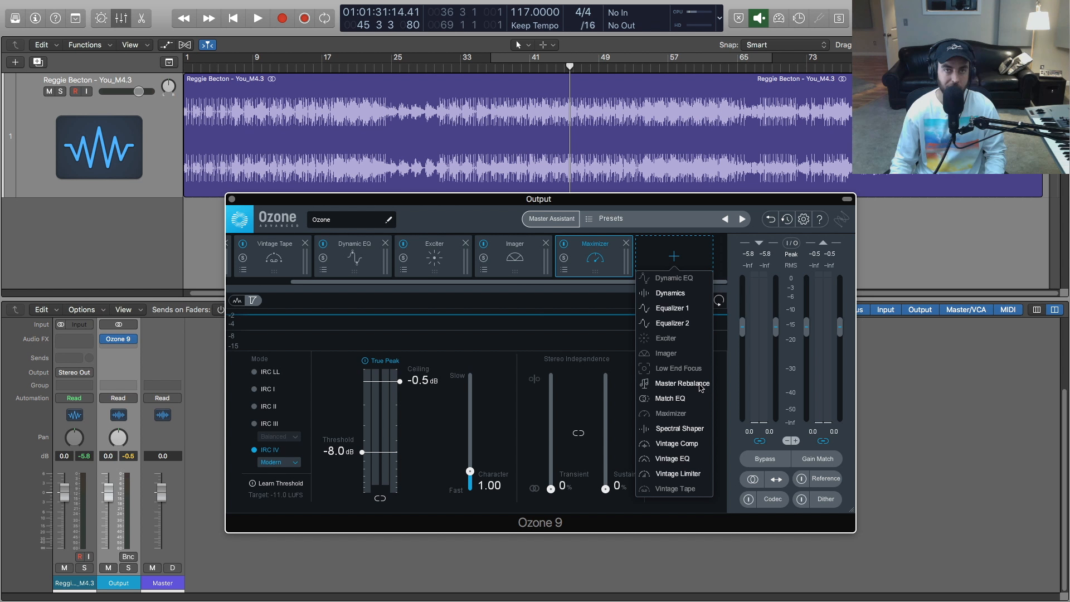
click(682, 384)
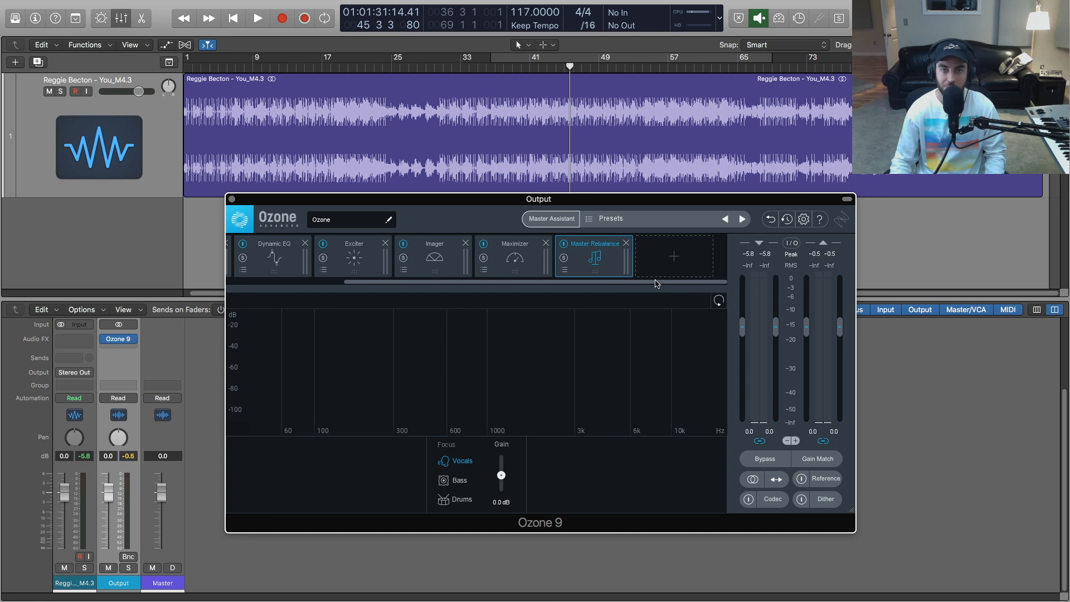
drag(621, 285, 558, 285)
drag(676, 265, 597, 268)
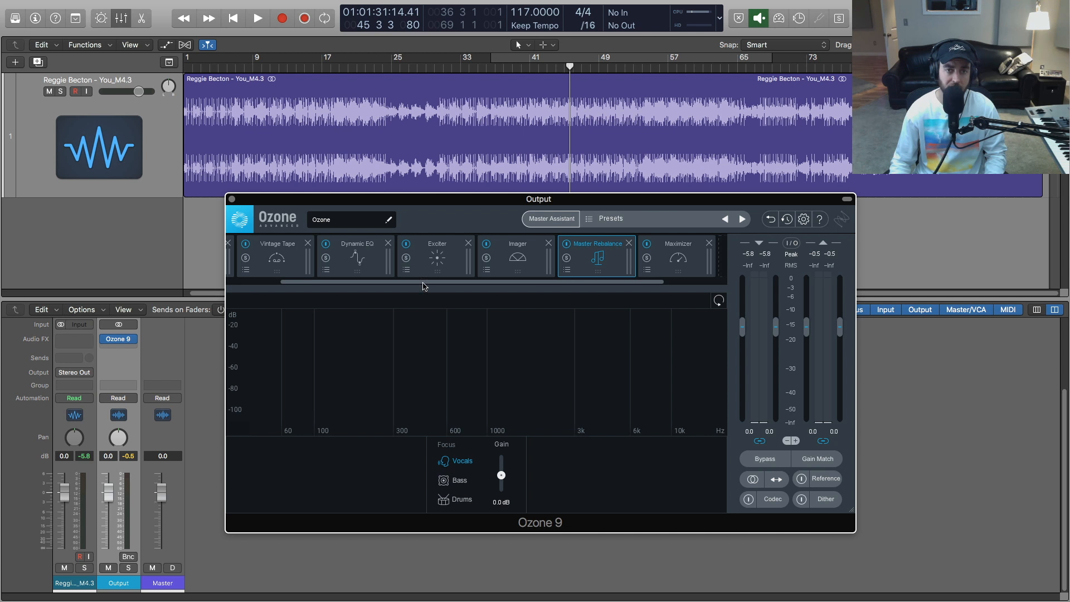
- Review the module chain from its start, including the Dynamic EQ's band settings
scroll(387, 286, left, 3)
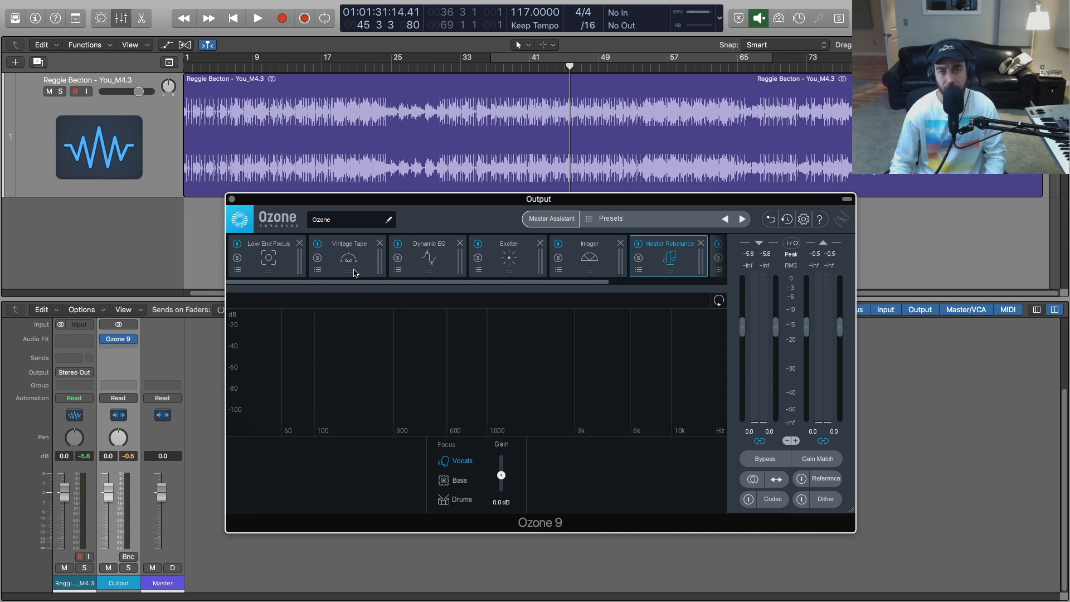
click(424, 265)
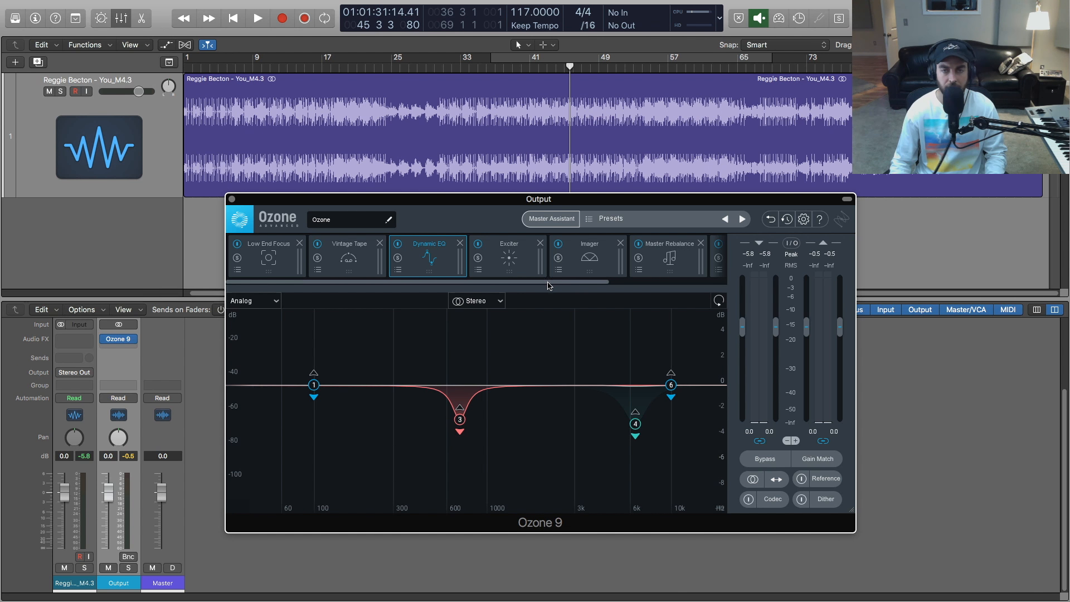
drag(549, 285, 668, 288)
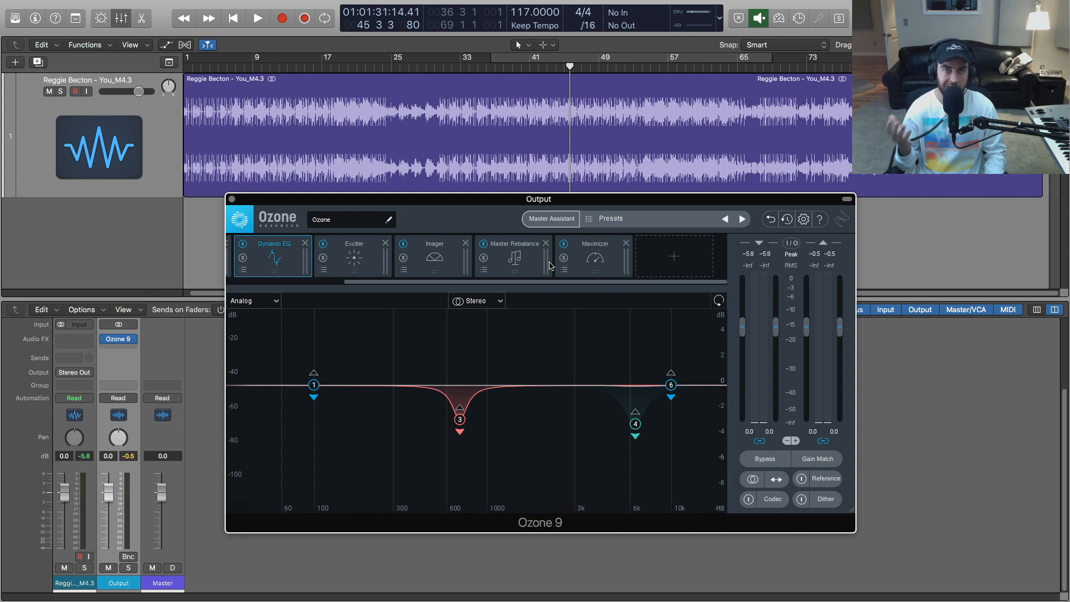
click(602, 128)
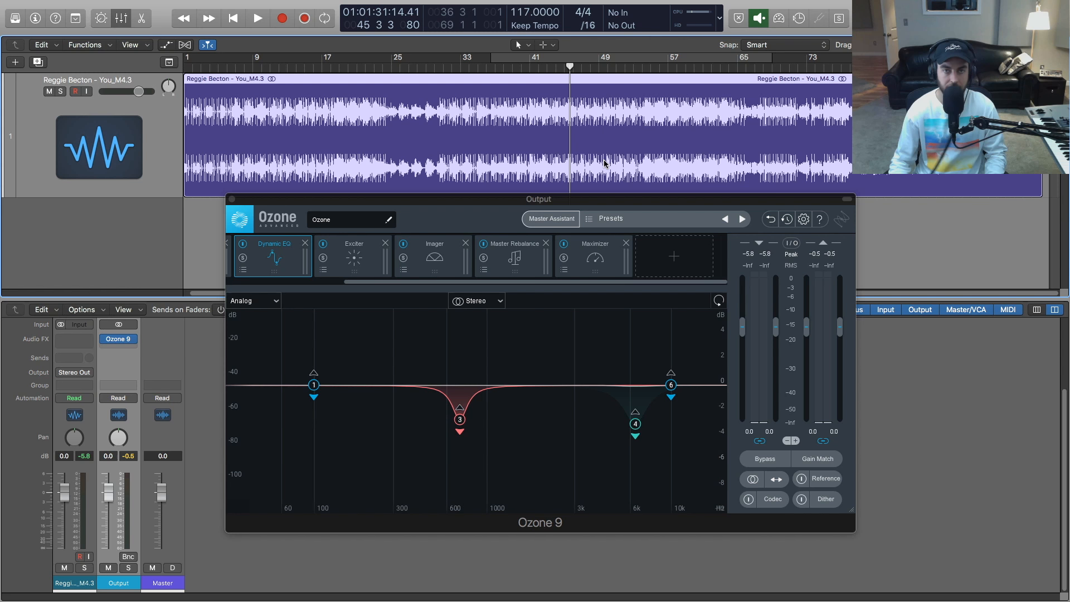
- Audition Master Rebalance's vocal gain at -1.1 dB and 1.4 dB during playback, and return it to 0.0 dB
click(533, 268)
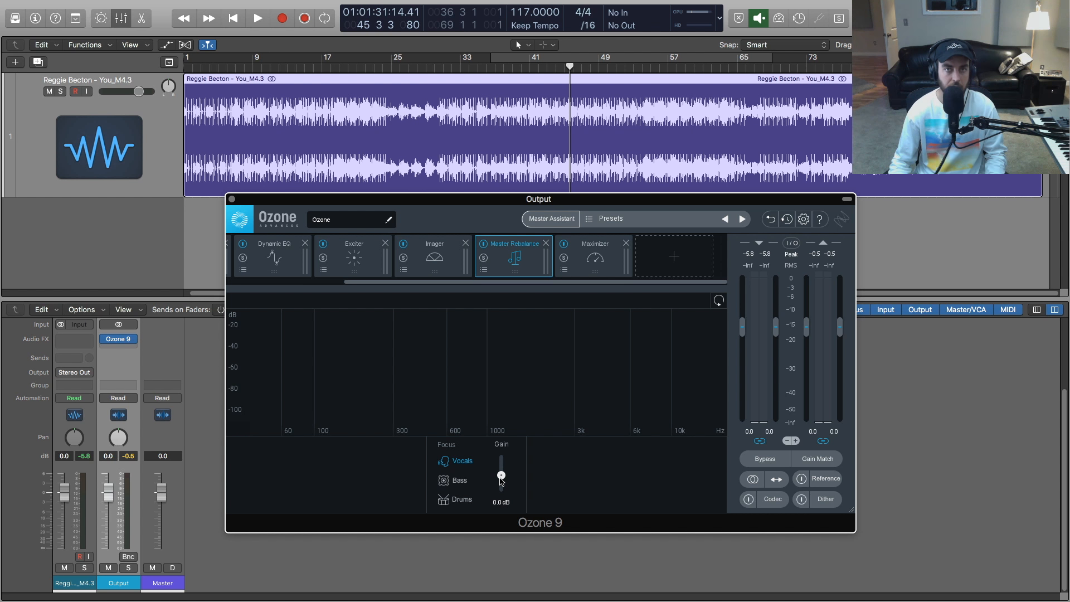
key(space)
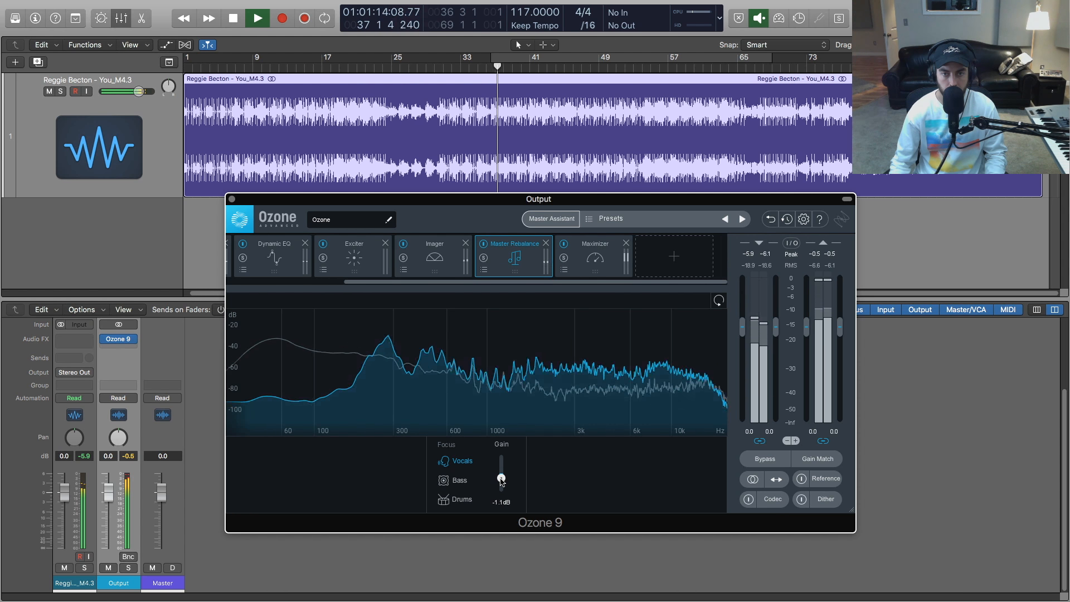
mouse_move(501, 475)
mouse_down()
mouse_move(504, 498)
mouse_move(501, 475)
mouse_up()
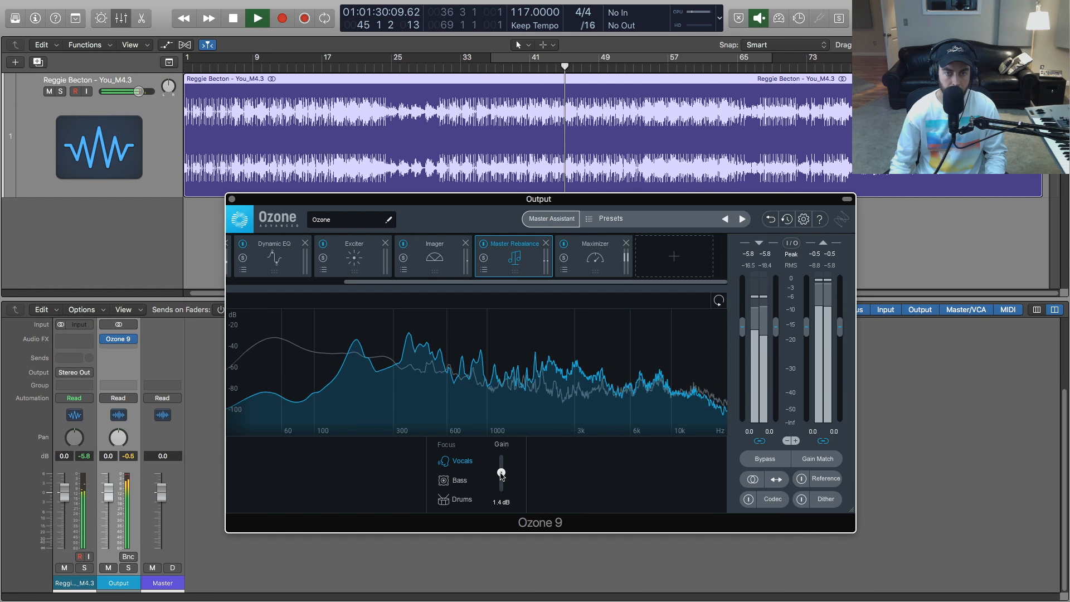
key(space)
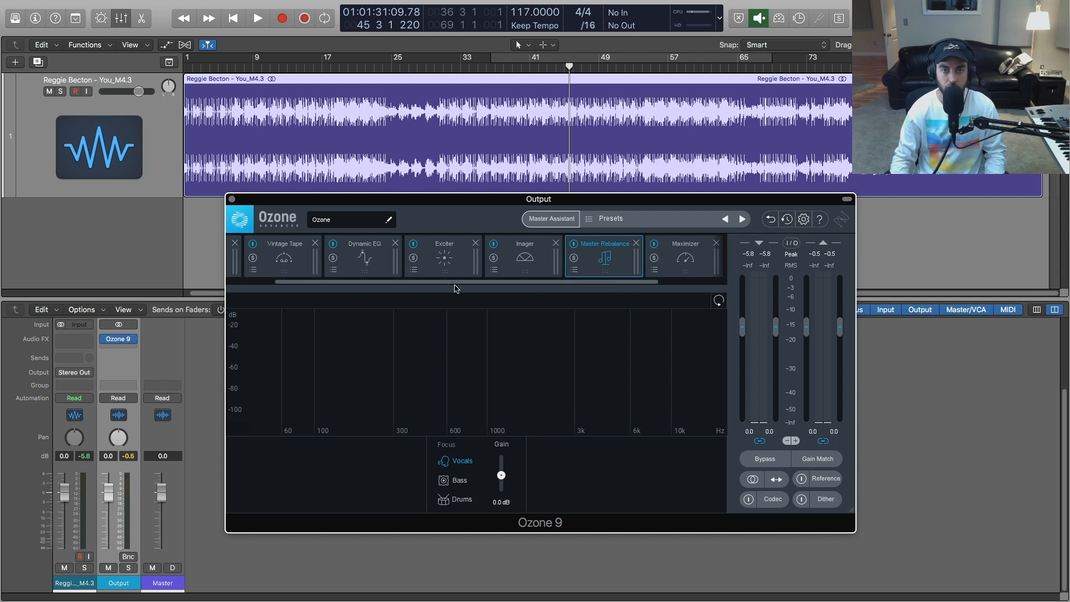
drag(537, 282, 385, 301)
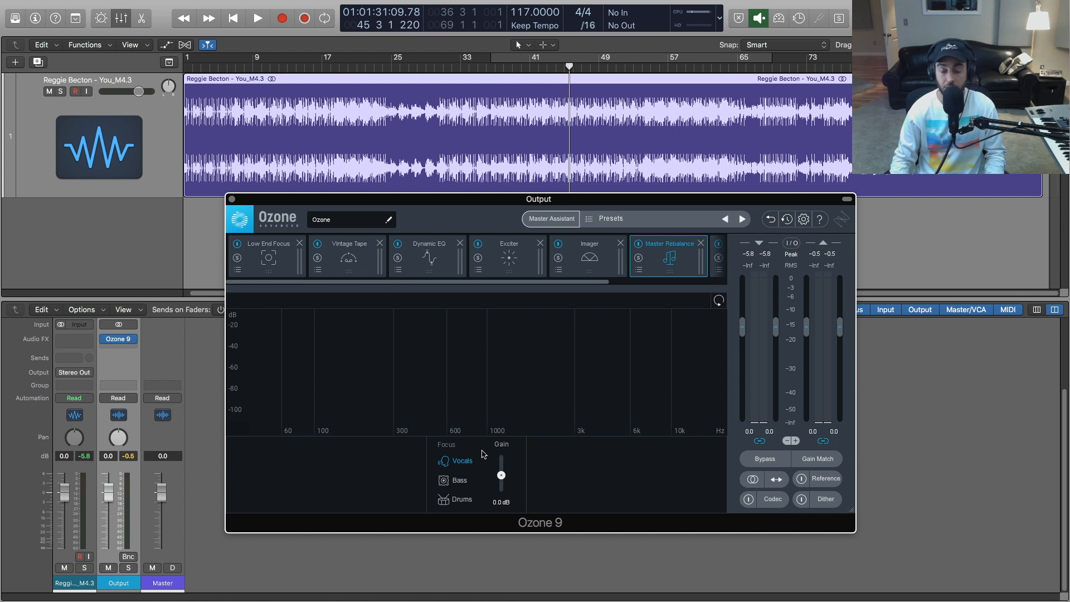
- Audition Master Rebalance's bass gain down to about -8.0 dB during playback, and return it to 0.0 dB
click(458, 480)
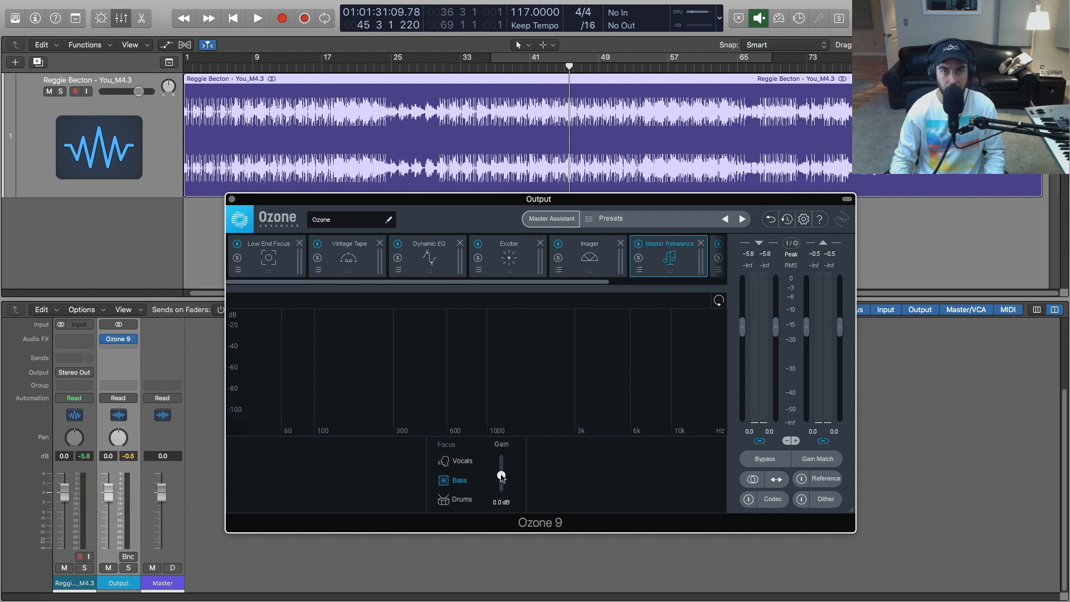
key(space)
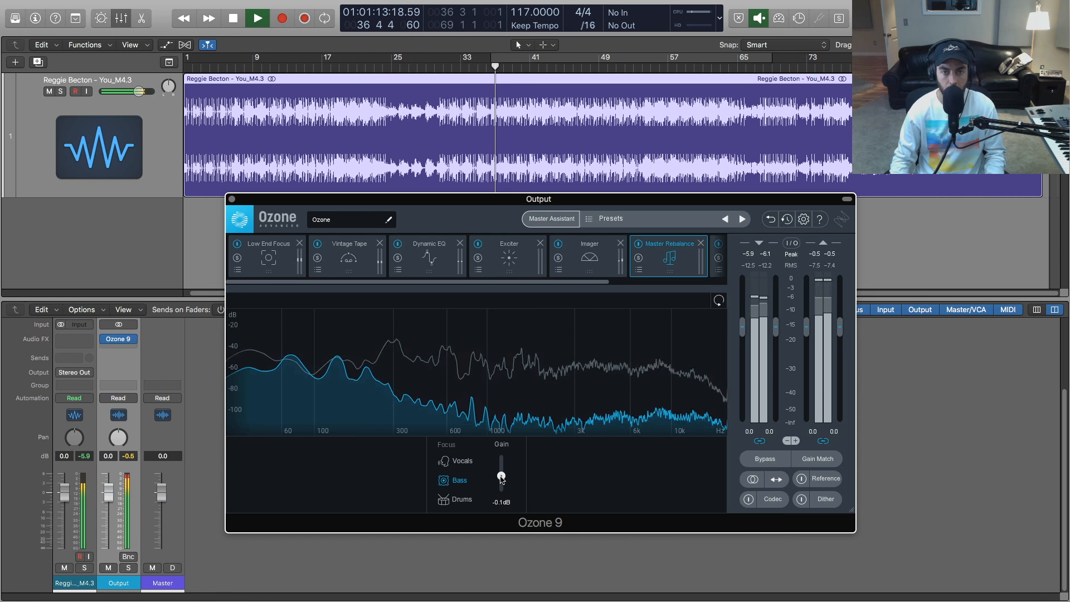
drag(502, 478, 503, 497)
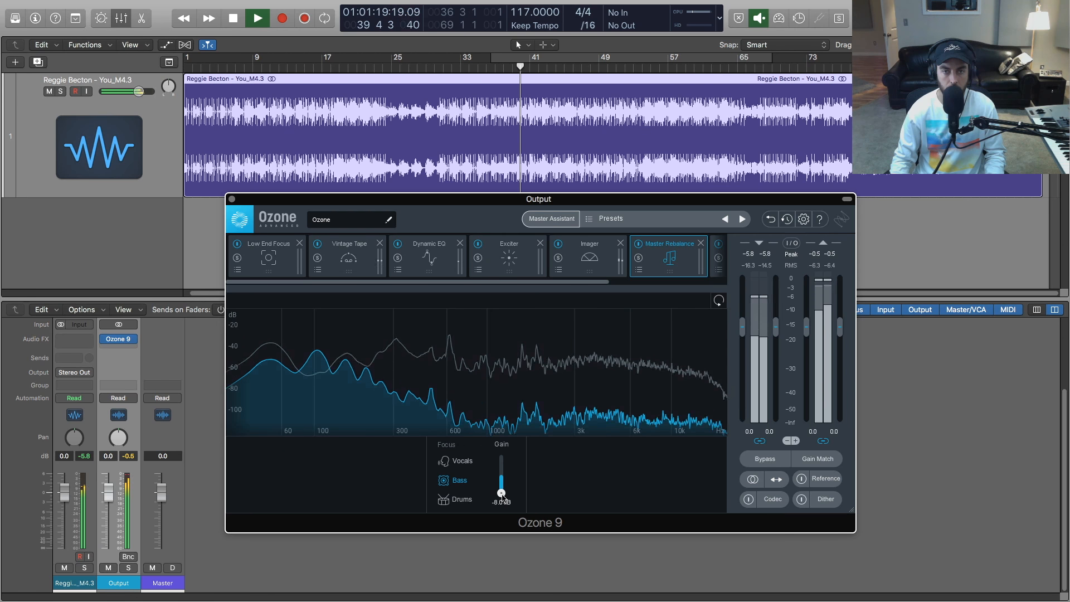
drag(503, 495, 502, 475)
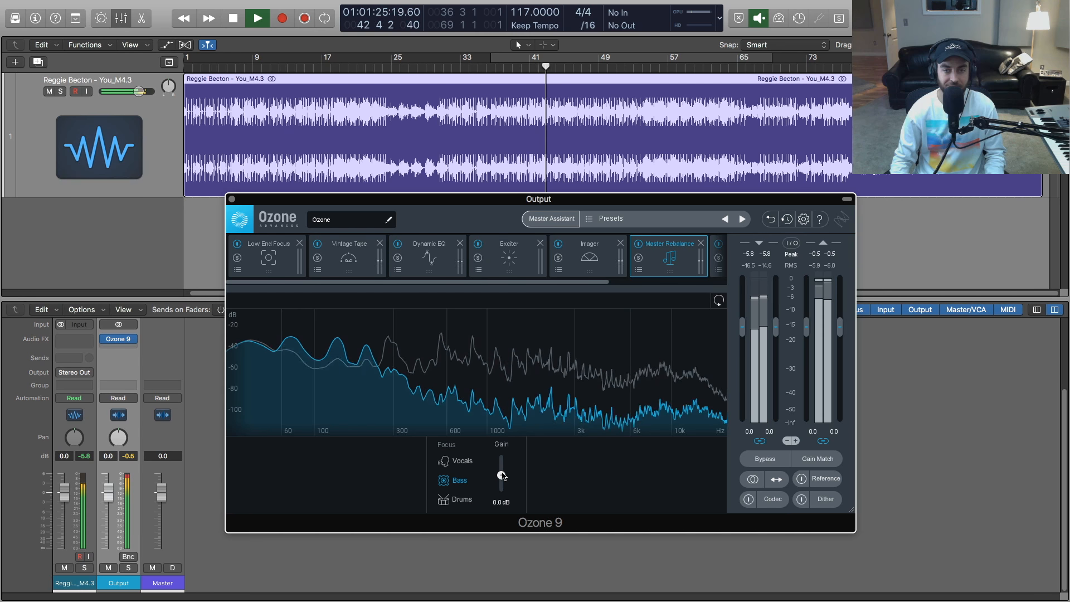
key(space)
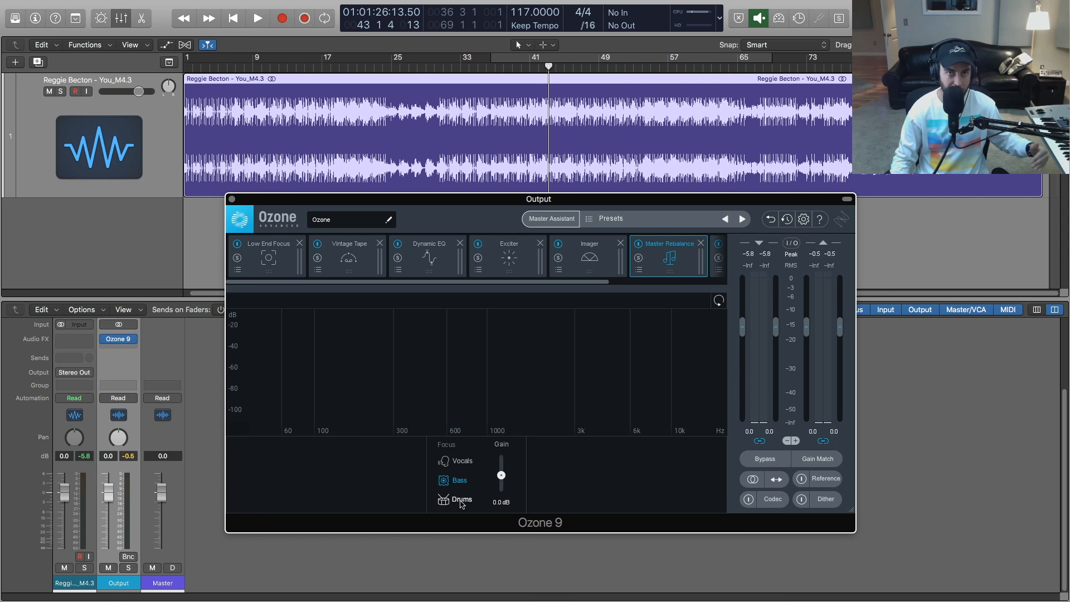
- Audition Master Rebalance's drum gain at -0.9 dB and with a slight boost during playback, and reset the gain to 0.0 dB with Vocals in focus
click(461, 501)
key(space)
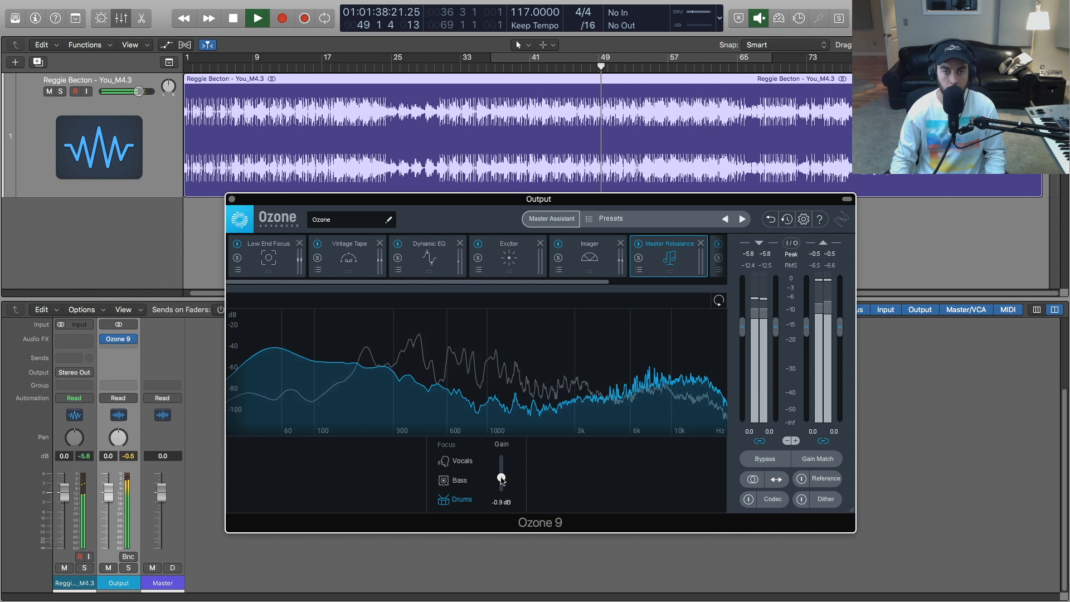
mouse_move(501, 476)
mouse_down()
mouse_move(503, 497)
mouse_move(502, 470)
mouse_up()
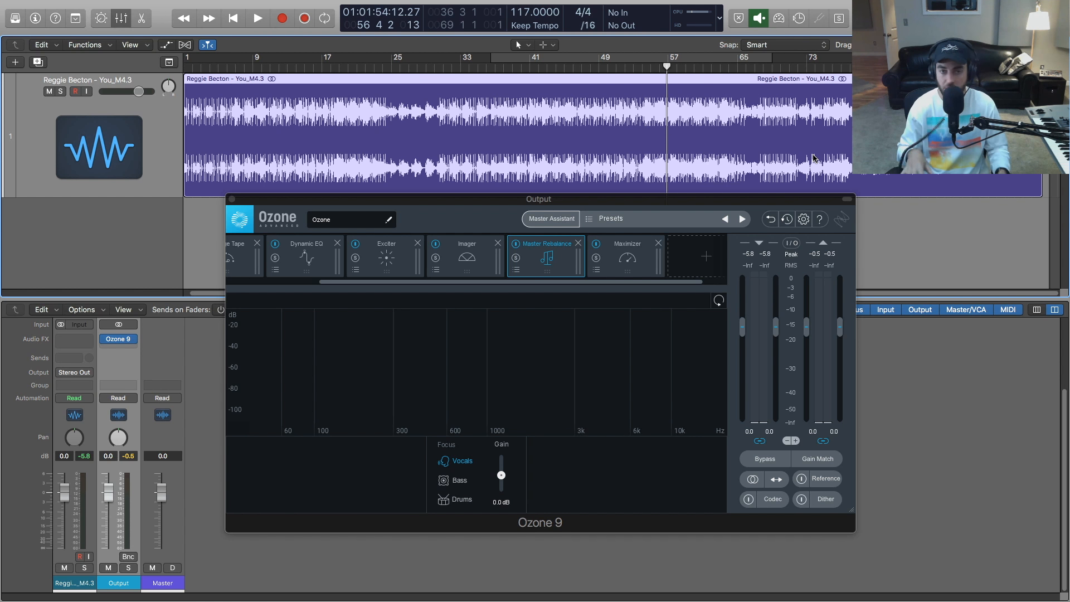
drag(500, 476, 500, 484)
alt+click(501, 482)
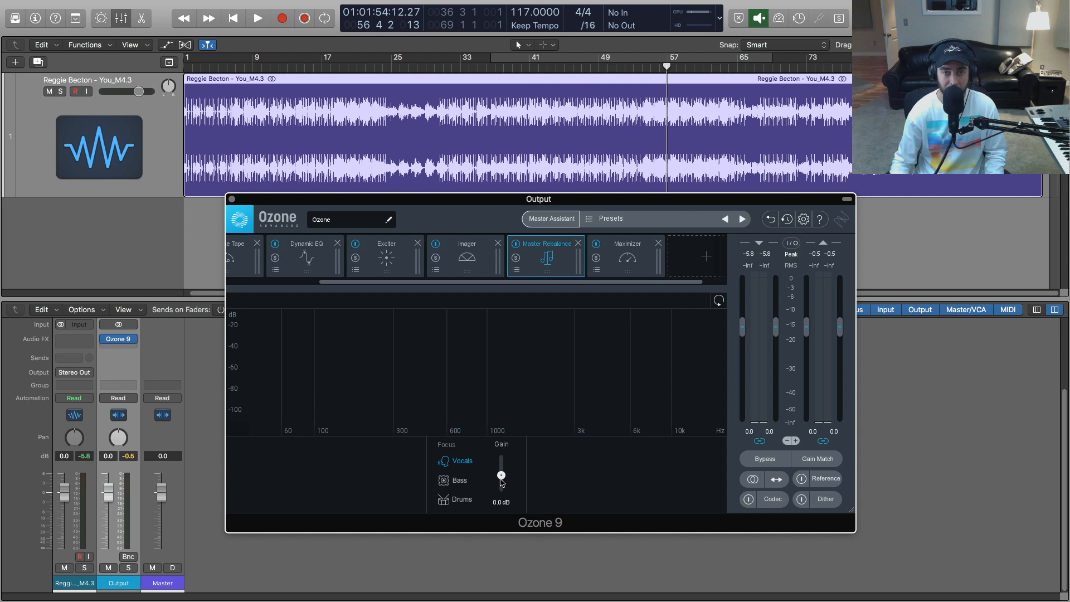
- Review the settings of the Vintage Tape, Dynamic EQ, Exciter, Imager, Low End Focus and Master Rebalance modules
drag(578, 283, 415, 300)
click(349, 261)
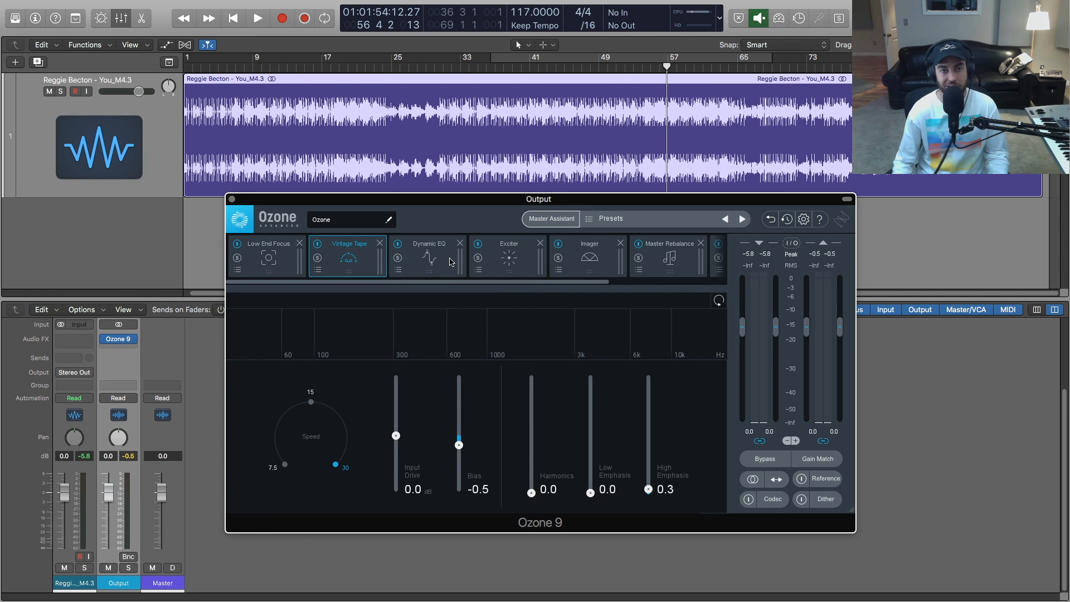
click(429, 259)
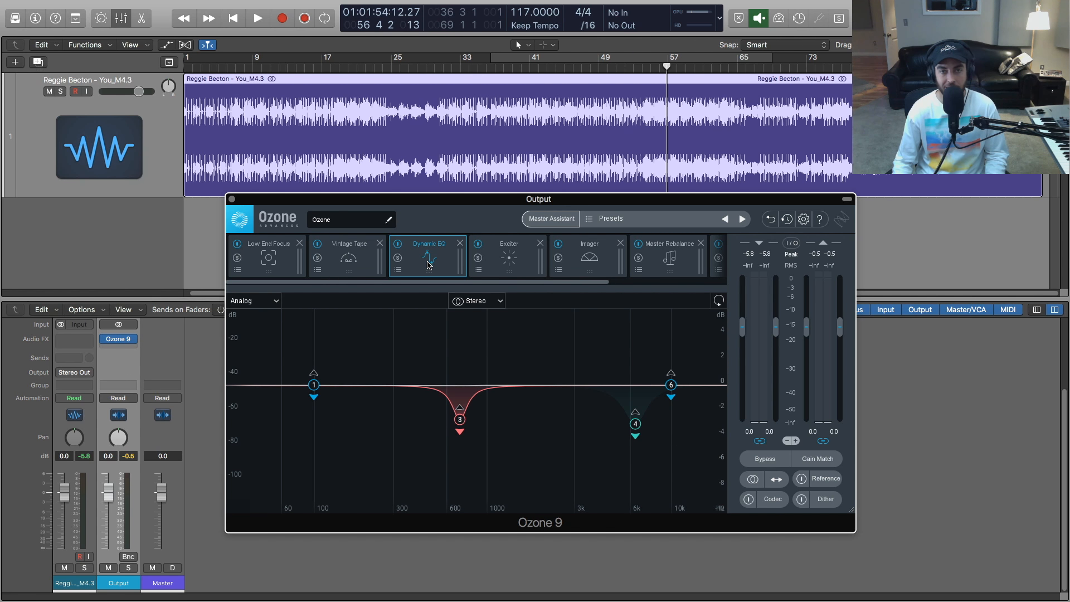
click(504, 267)
click(581, 265)
click(271, 261)
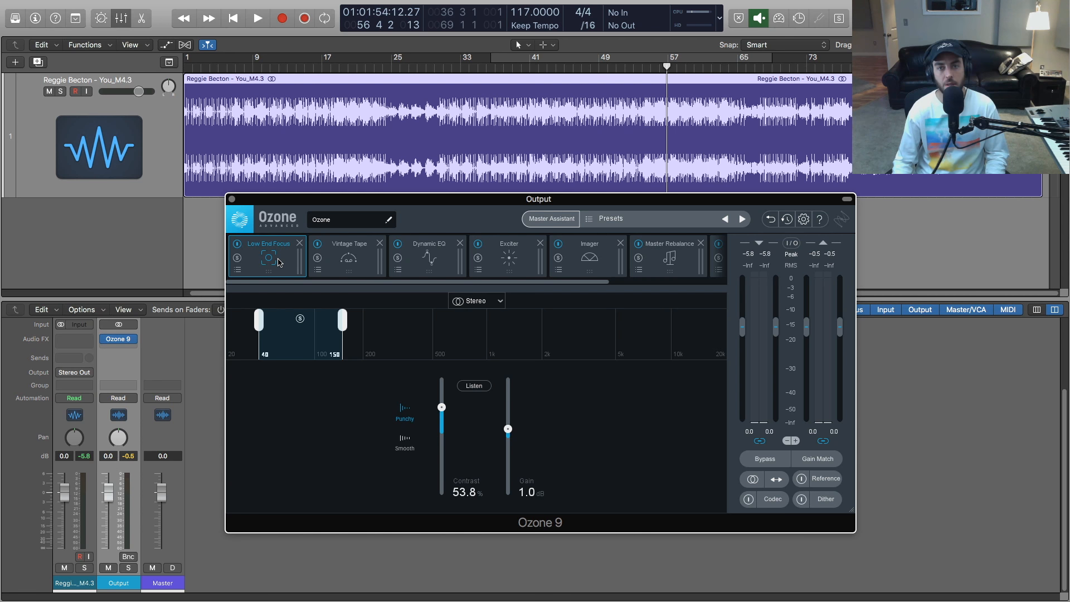
click(683, 260)
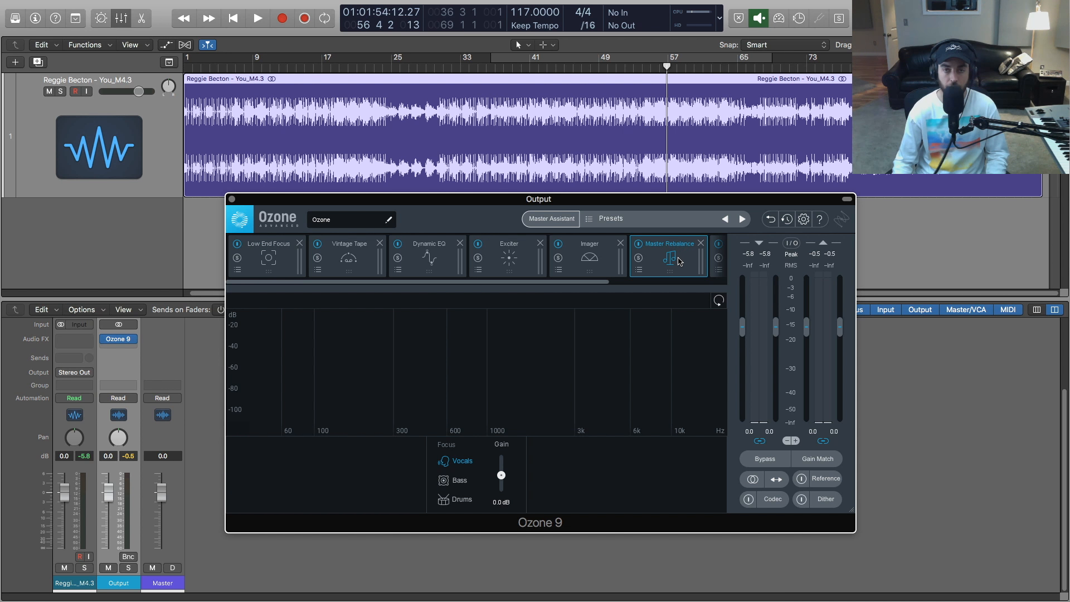
- Show the Low End Focus settings and open the list of modules that can be added after the Maximizer
click(268, 259)
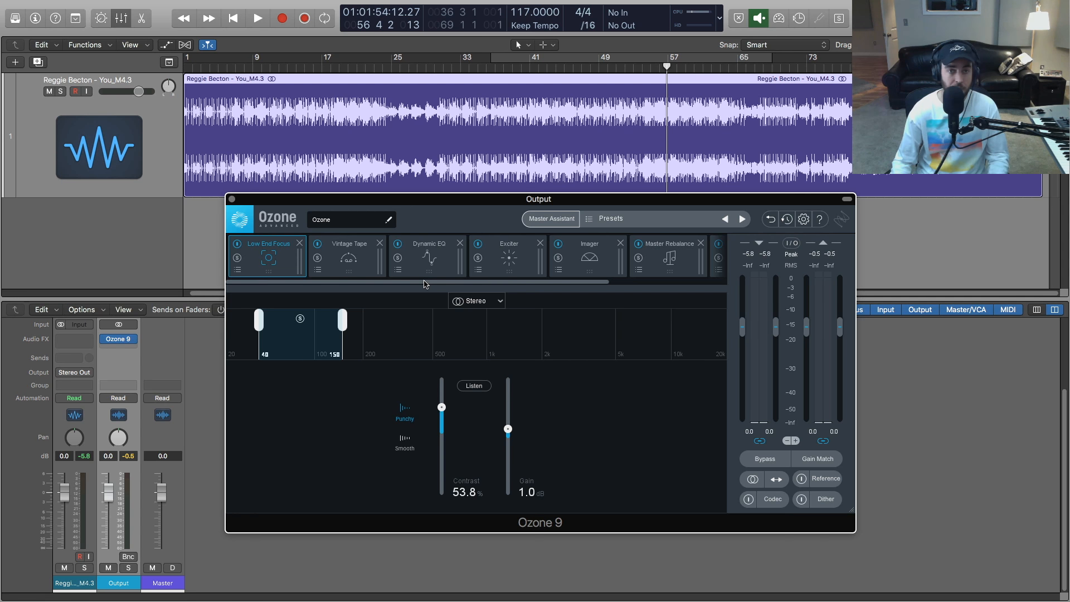
drag(430, 283, 615, 286)
click(665, 249)
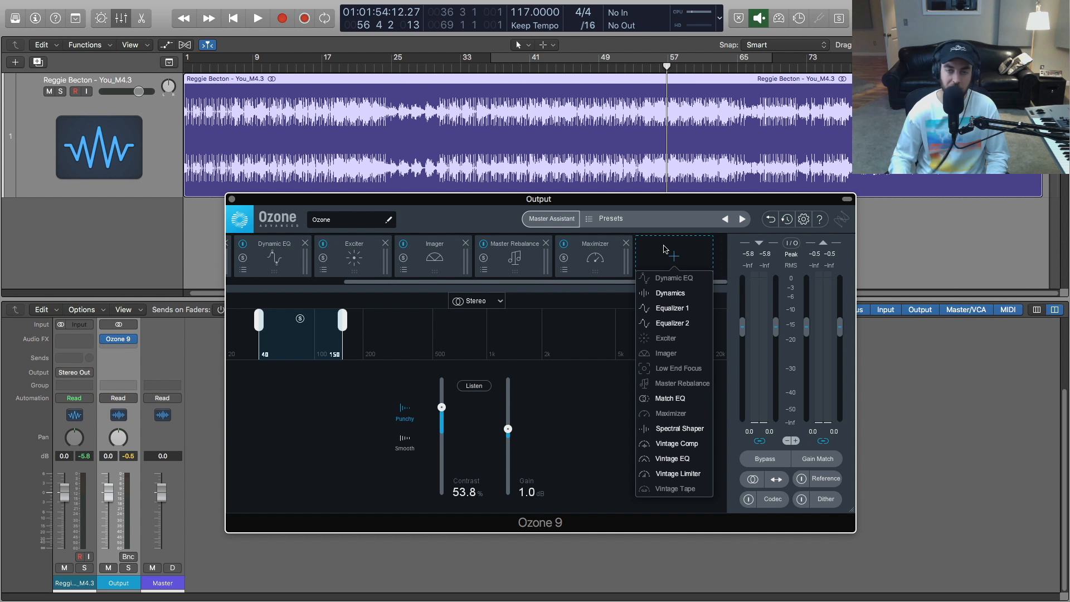